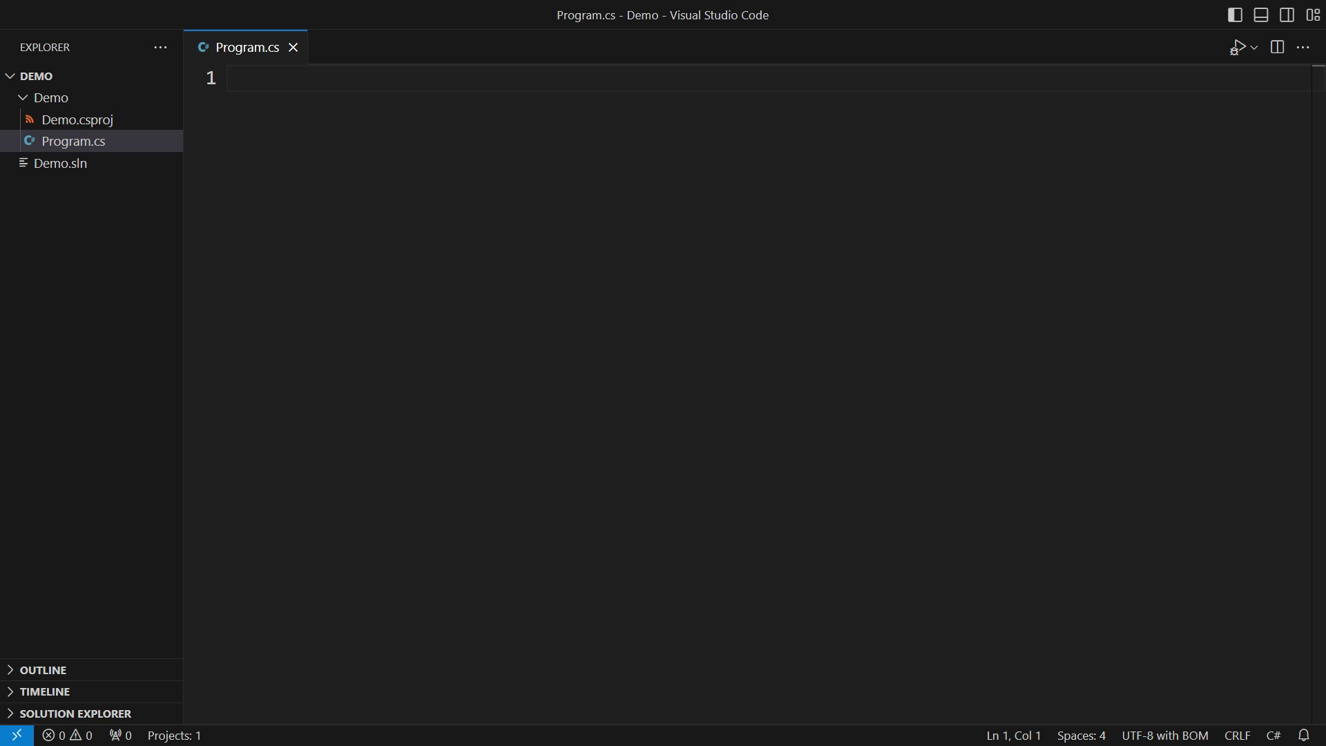
type("// 100% ab")
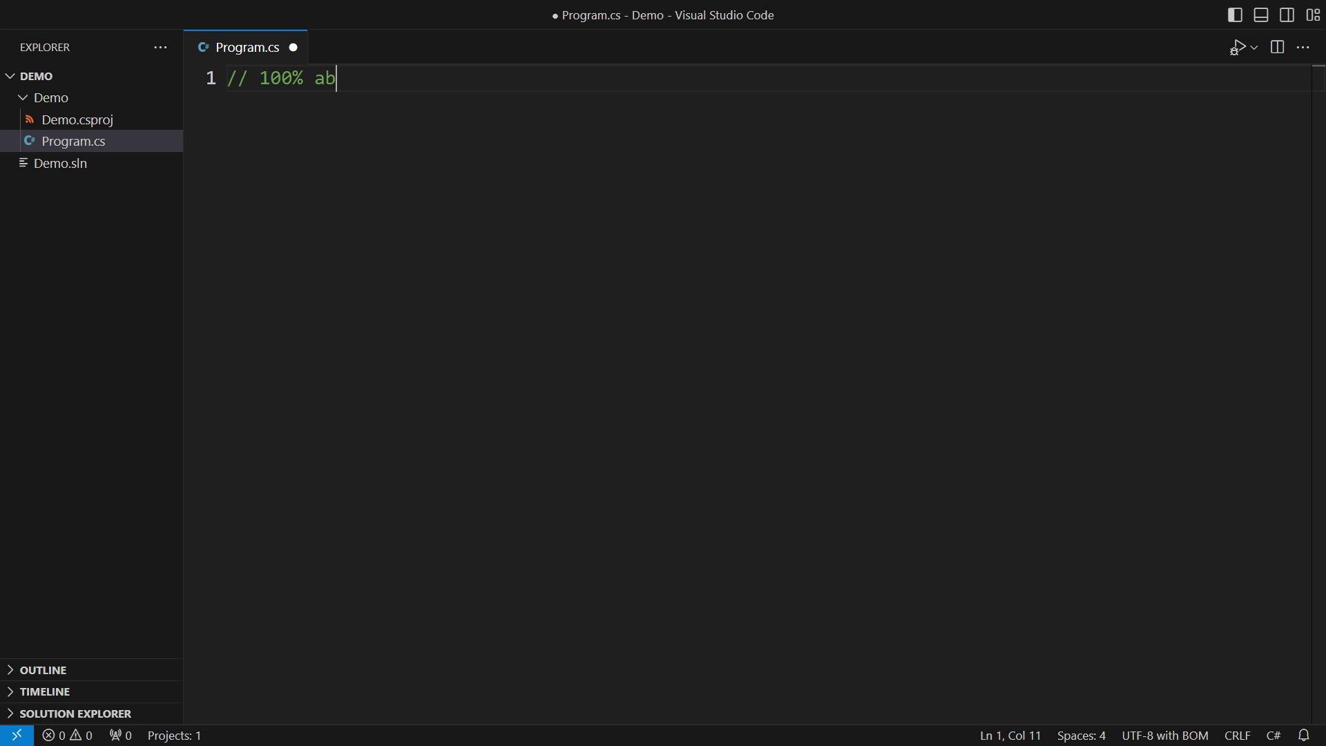
type("stract:")
Add the IProduct interface with DoStuff and the IProducer interface with GetMore.
type("interface IProduct {     void DoStuff(); }")
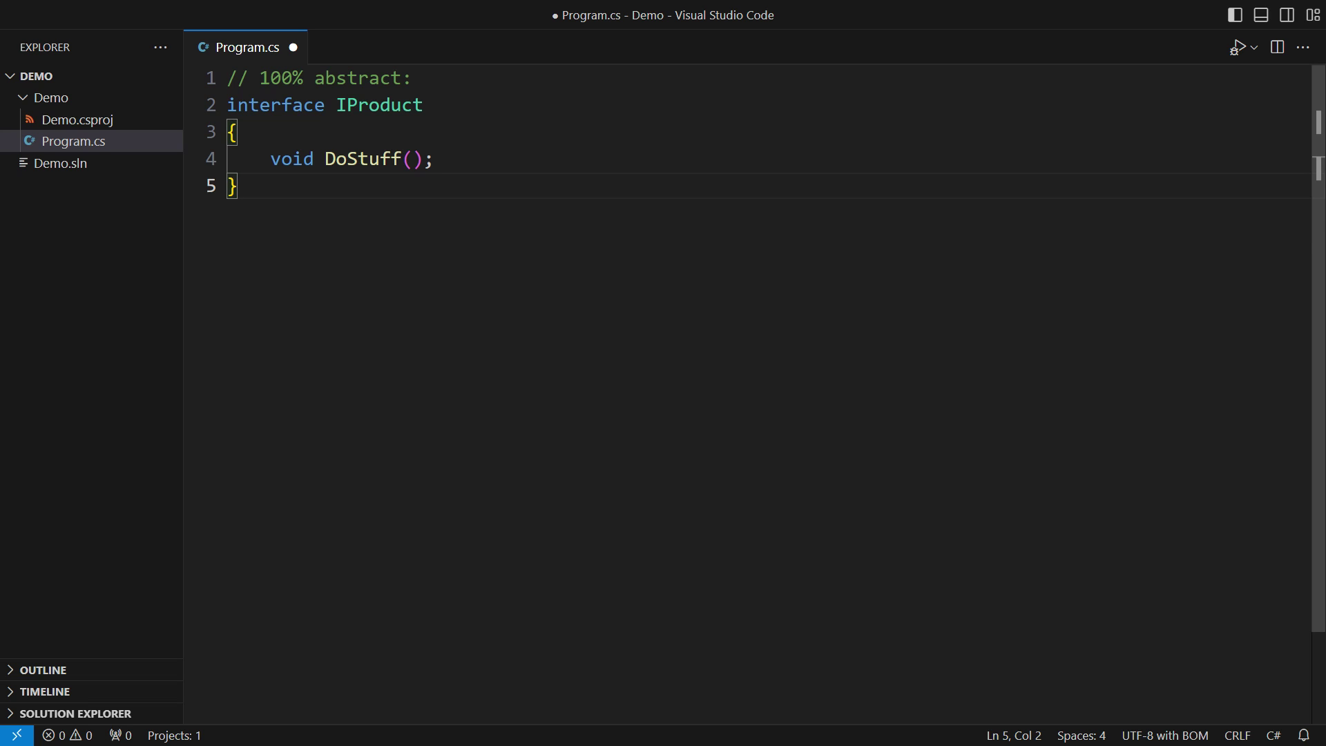
type("interface IProducer {     IProduct GetMore(); }")
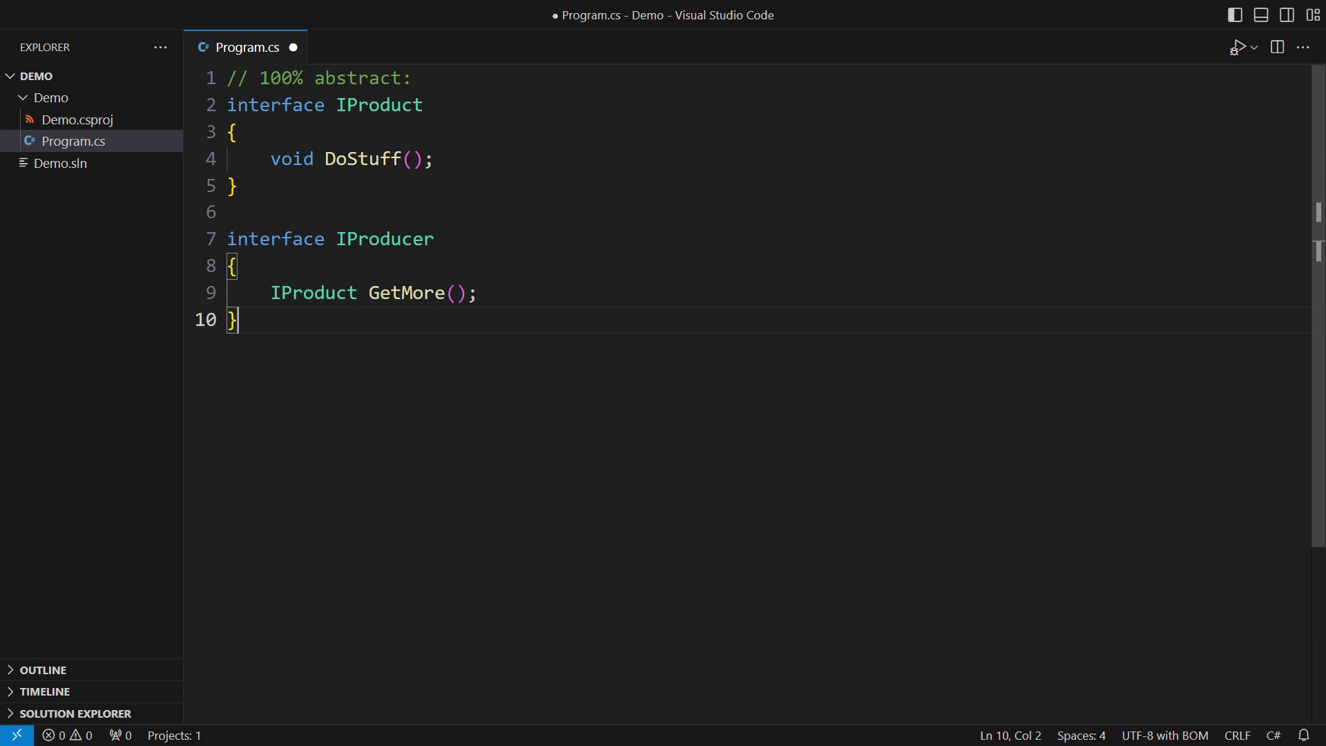
key("Home")
key("Up")
key("Up")
key("Up")
key("Up")
key("Up")
key("Return")
key("Return")
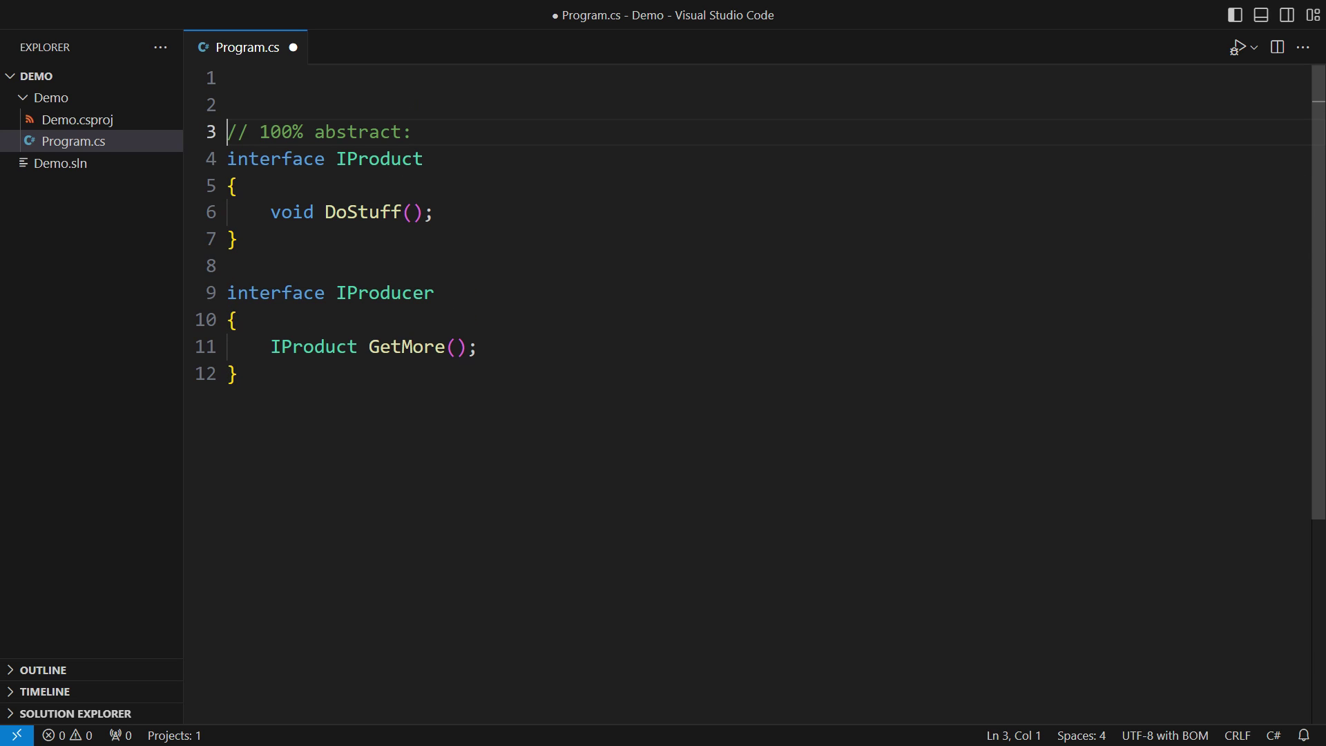
key("Up")
key("Up")
type("// Fairly abstract:")
Add the Product class implementing IProduct and Producer with a virtual GetSomething.
type("class Product : IProduct {     public void DoStuff() => Console.WriteLine(\"Doing boring stuff...\"); }")
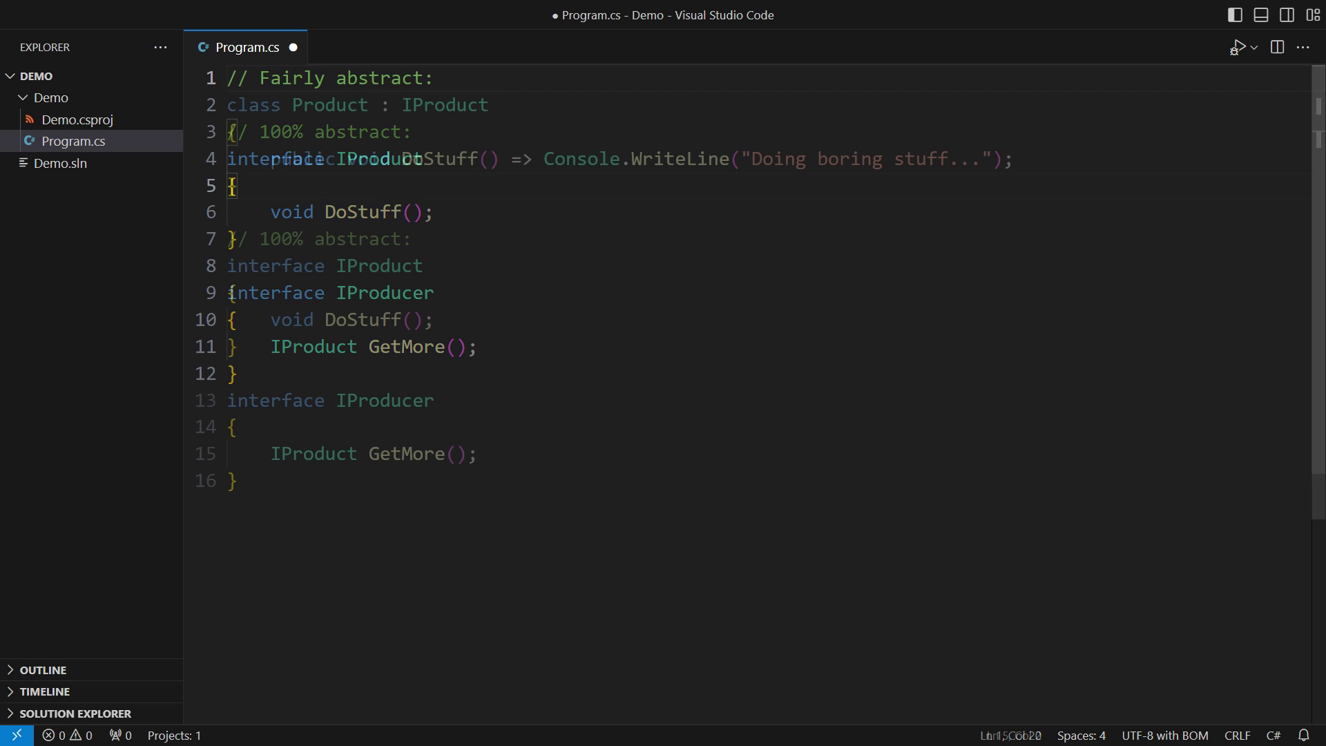
type("class Producer {     public virtual Product GetSomething() => new Product(); }")
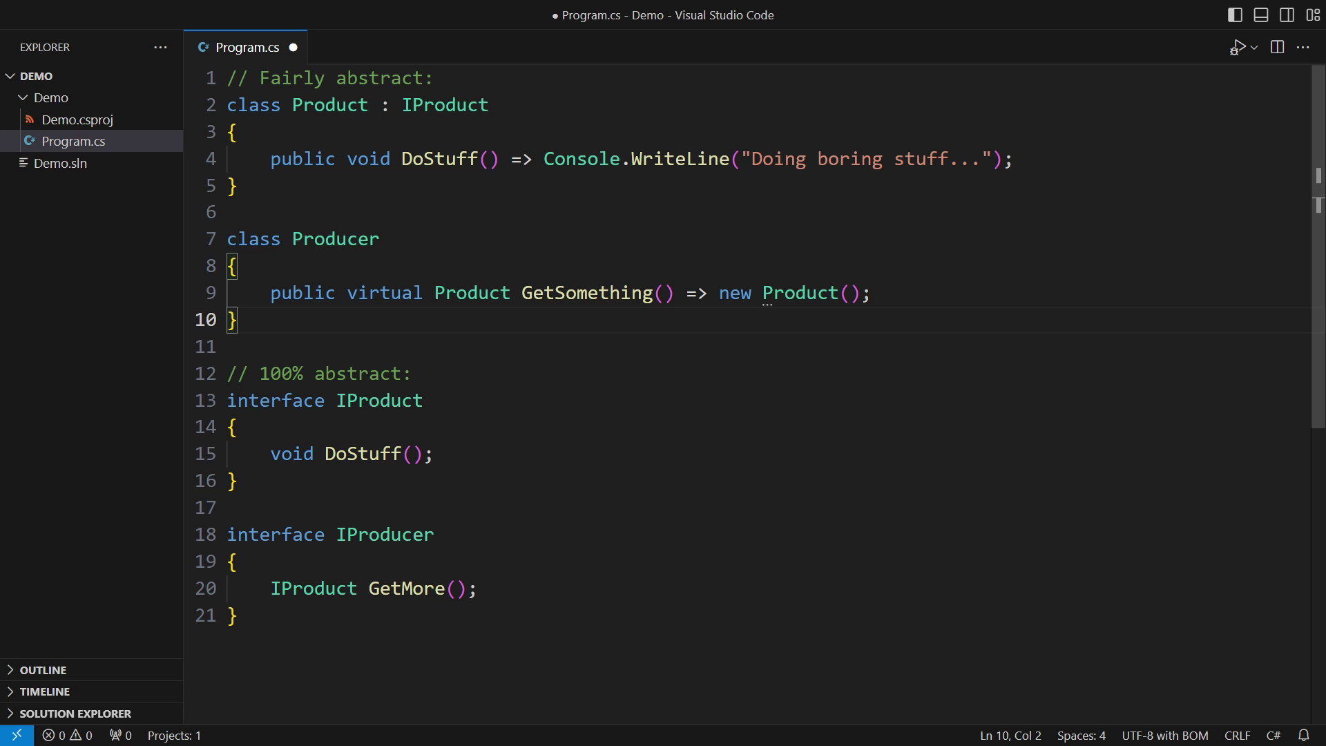
key("Up")
key("Up")
key("Up")
key("Up")
key("Up")
key("Up")
key("Return")
key("Return")
Add a '// Concrete:' comment and a DerivedProduct : Product class with DoExcitingStuff.
key("Up")
key("Up")
type("// ")
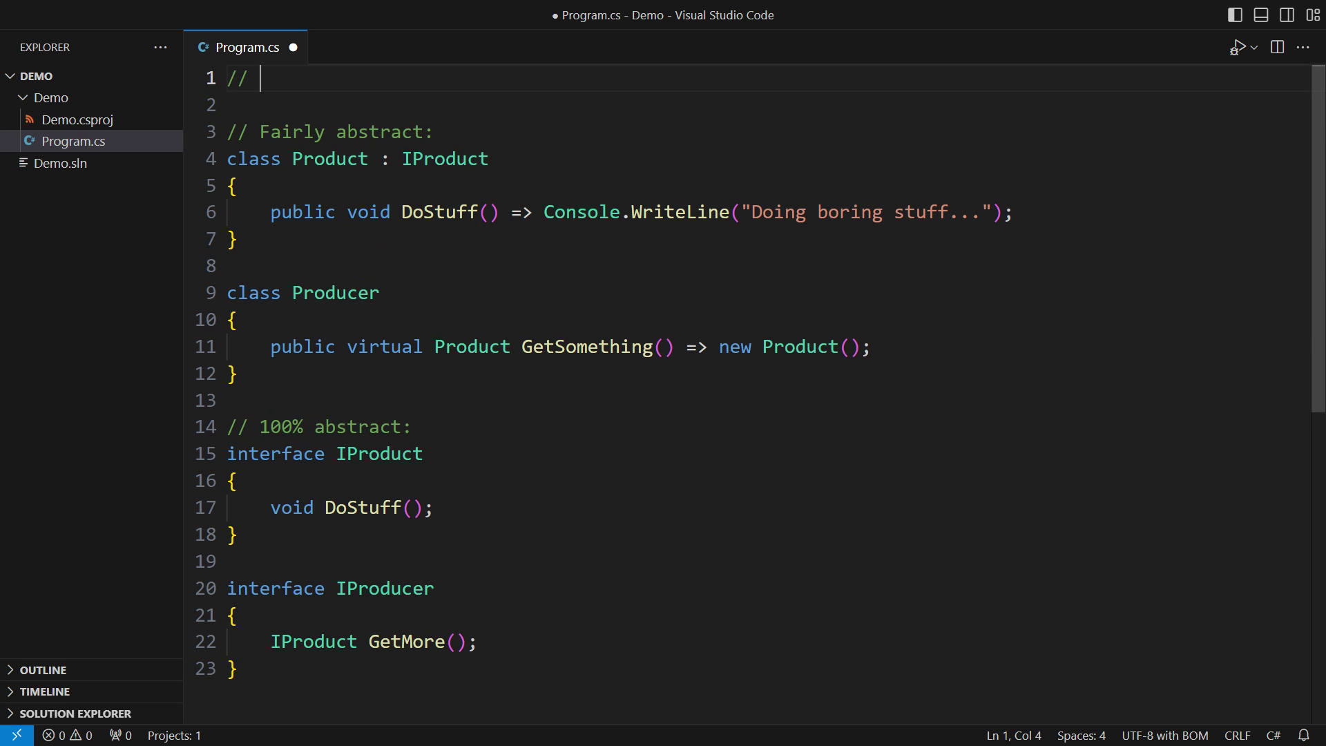
type("Concrete:")
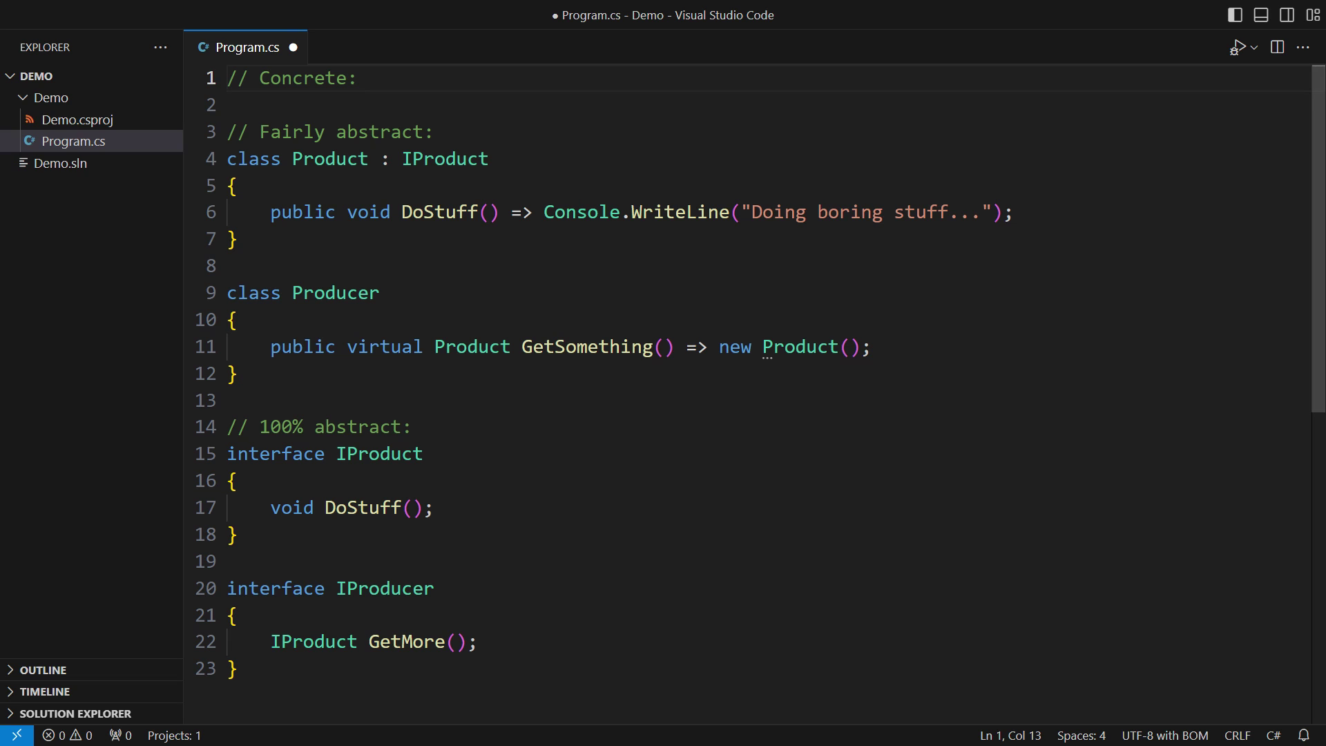
key("Return")
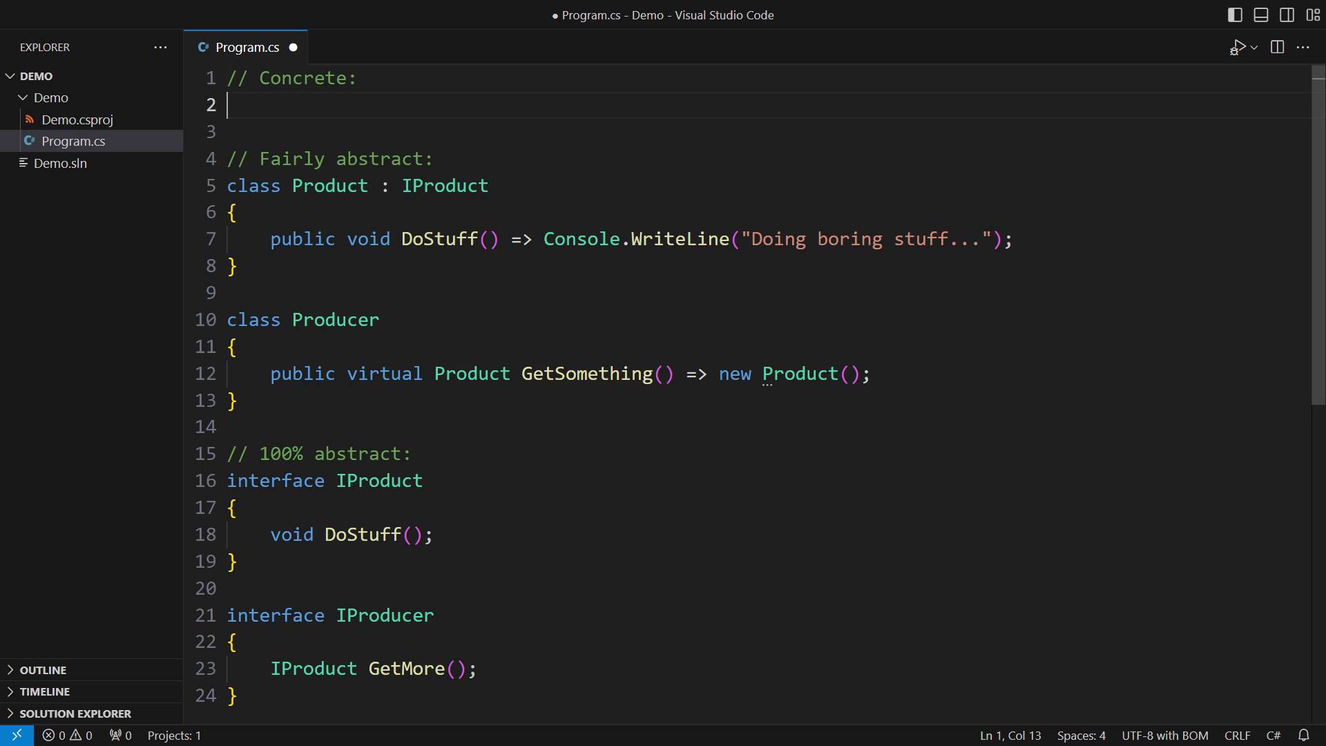
type("class DerivedProduct : Product")
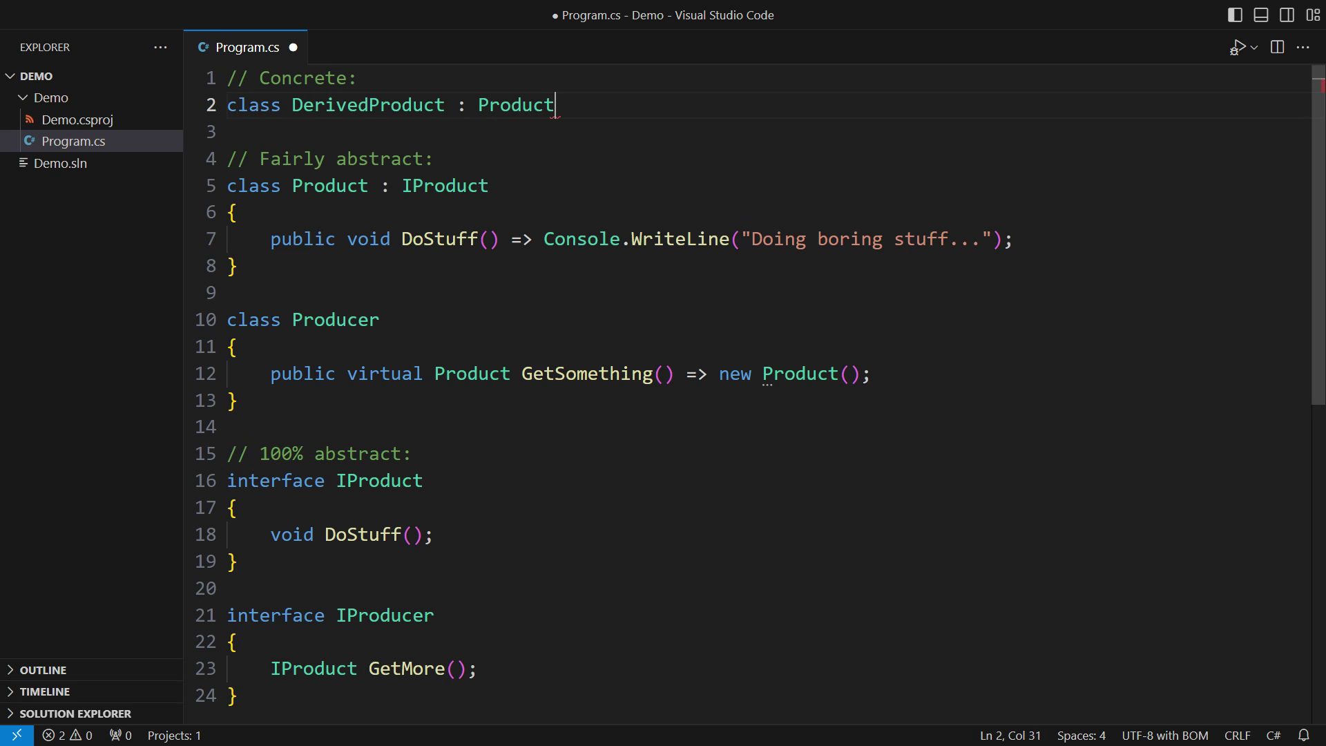
key("Return")
type("{")
key("Return")
type("public void DoExcitingStuff() =>")
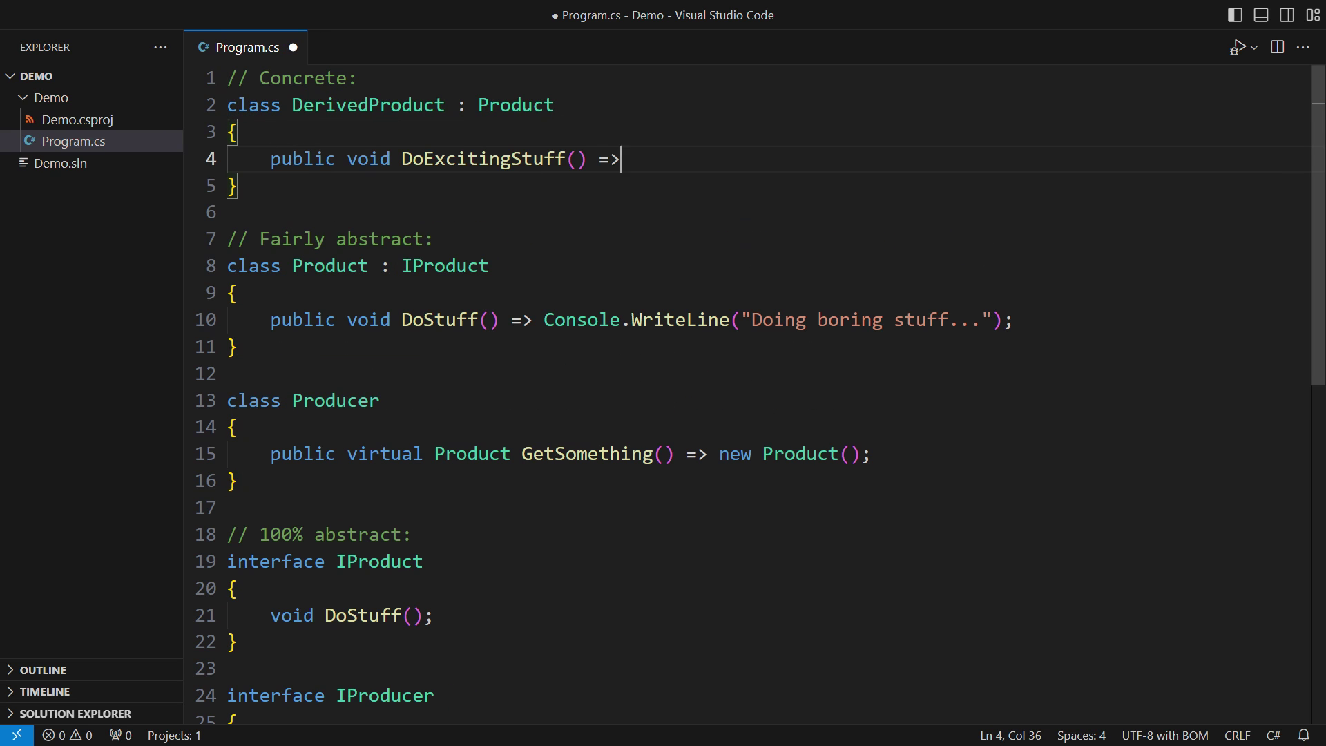
type(" Console.WriteLine(\"HERE'S THE PARTY!!!\");")
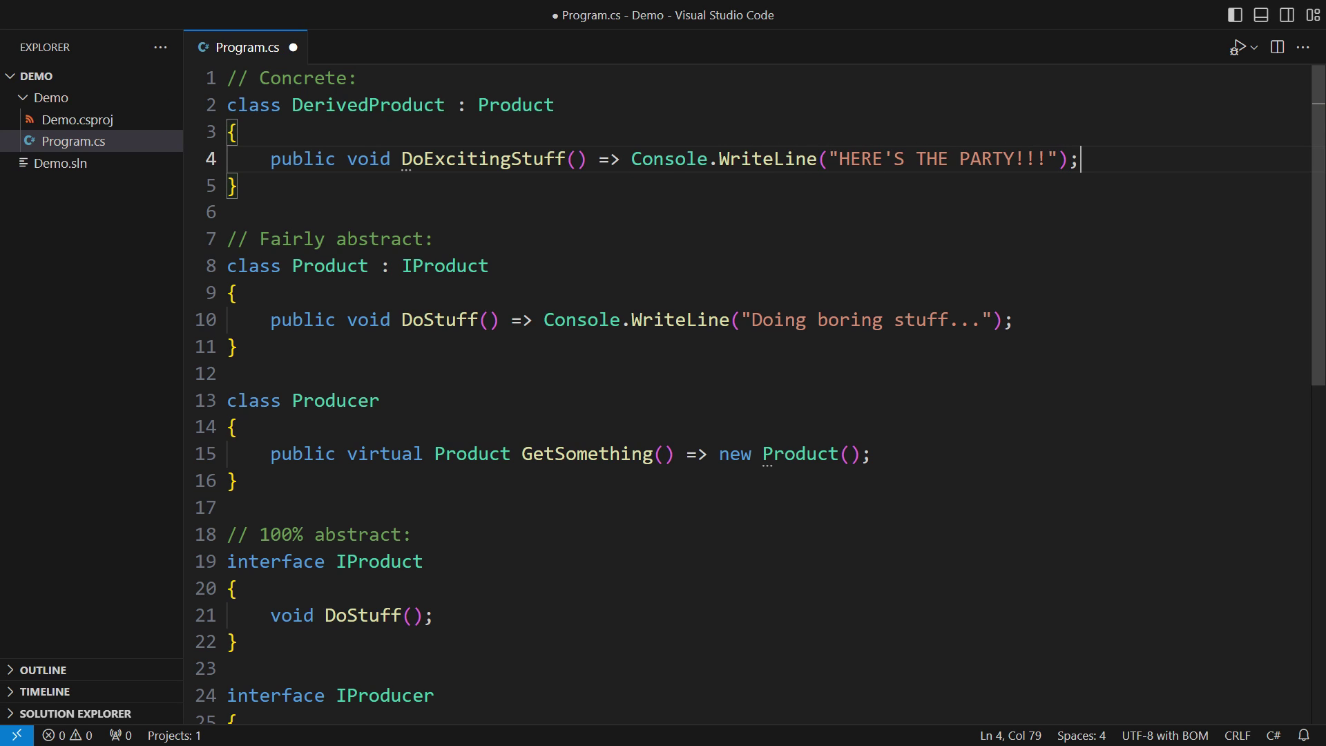
Add DerivedProducer : Producer, IProducer with a GetSomething override and GetMore returning new DerivedProduct.
key("Down")
key("Return")
key("Return")
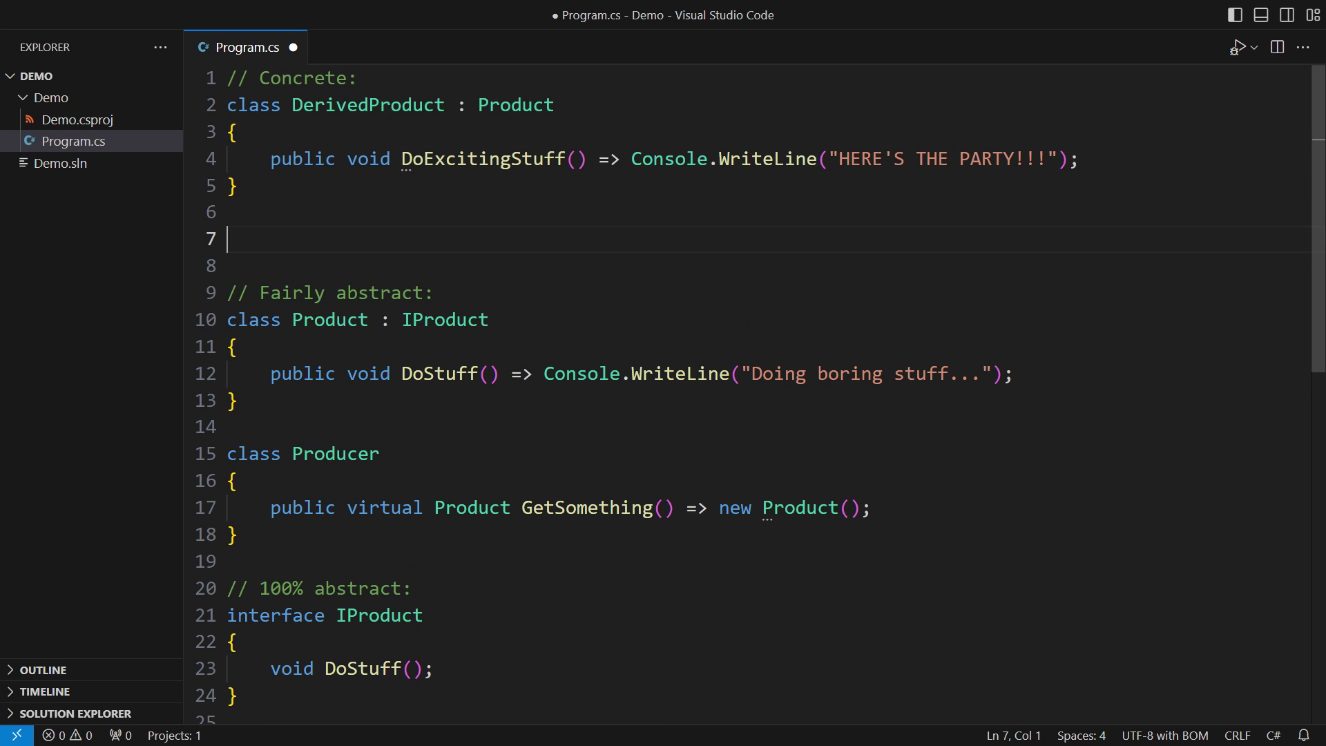
type("class DerivedProducer : Producer, IProducer")
key("Return")
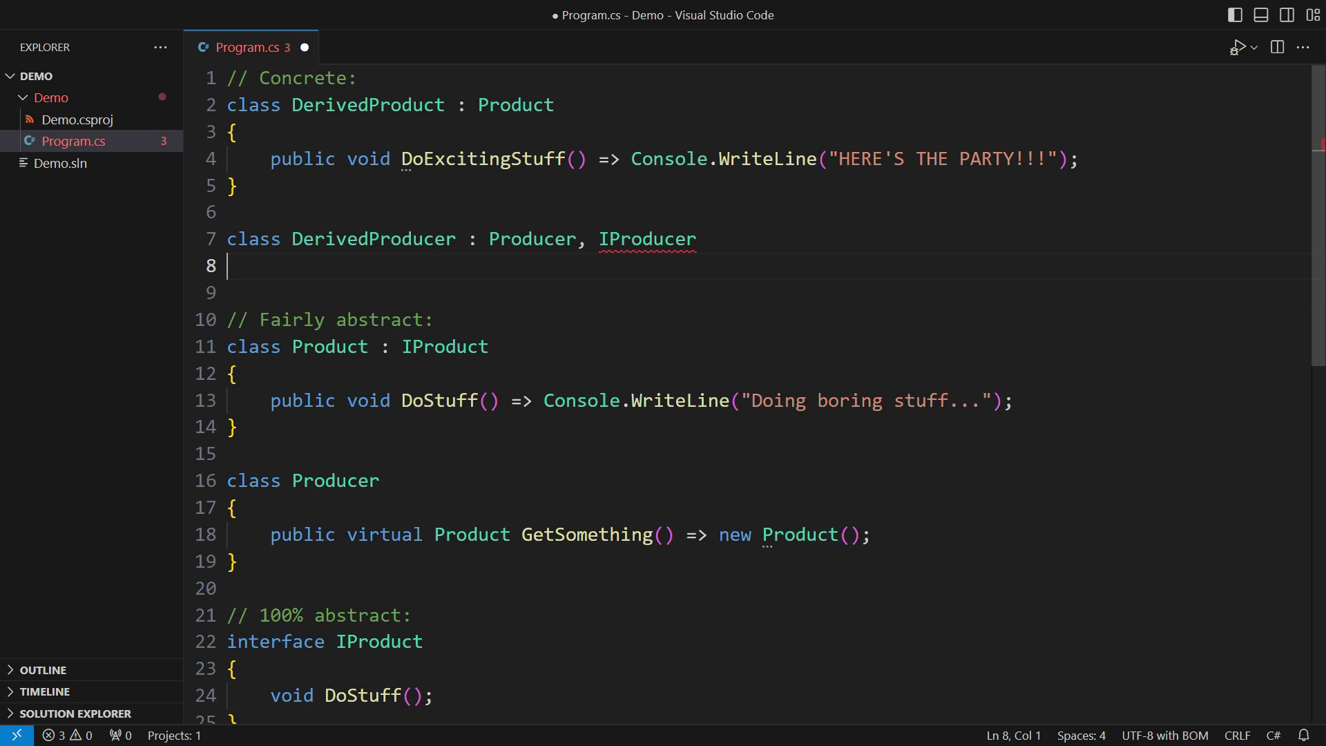
type("{")
key("Return")
type("public override Product GetSomething() => new DerivedProduct();")
key("Return")
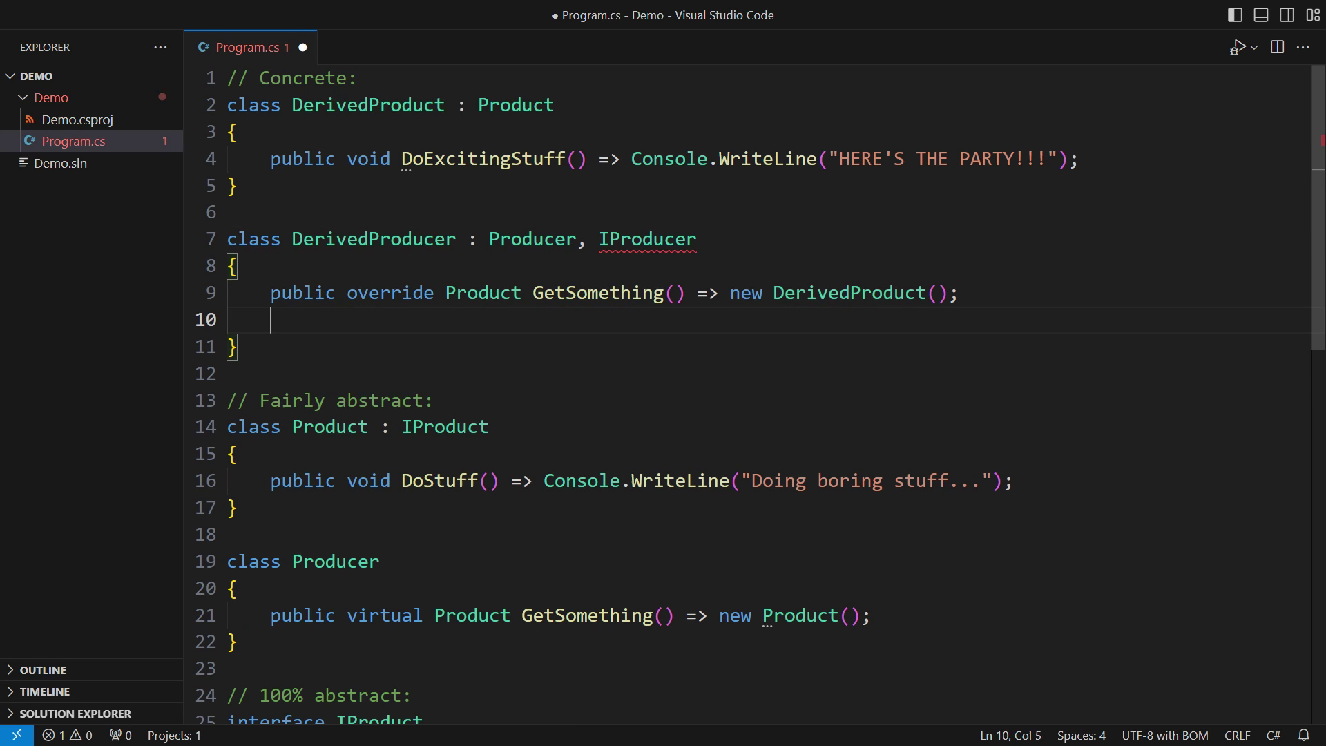
type("public IProduct GetMore() => new DerivedProduct();")
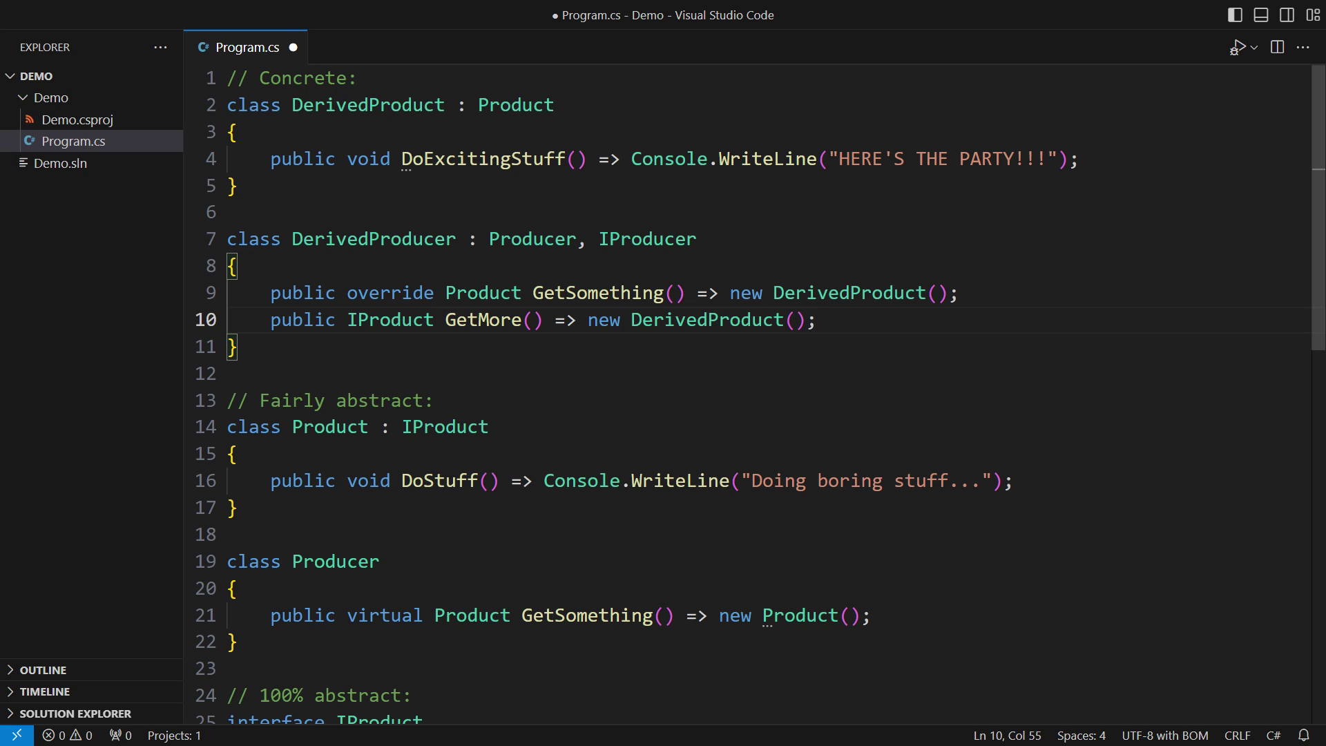
key("Up")
key("ctrl+Left")
key("ctrl+Left")
key("ctrl+Left")
Replace the Product and IProduct return types on lines 9 and 10 with DerivedProduct.
key("ctrl+shift+Right")
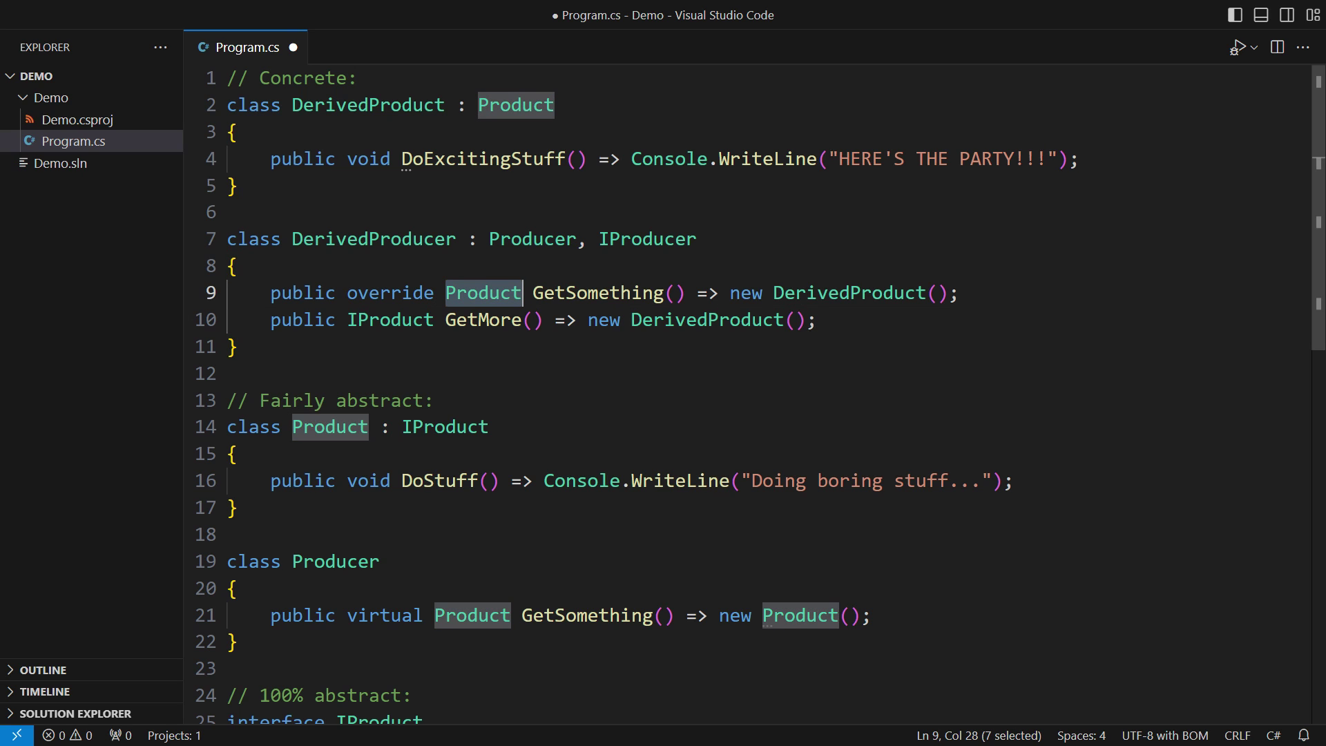
type("DerivedProduct")
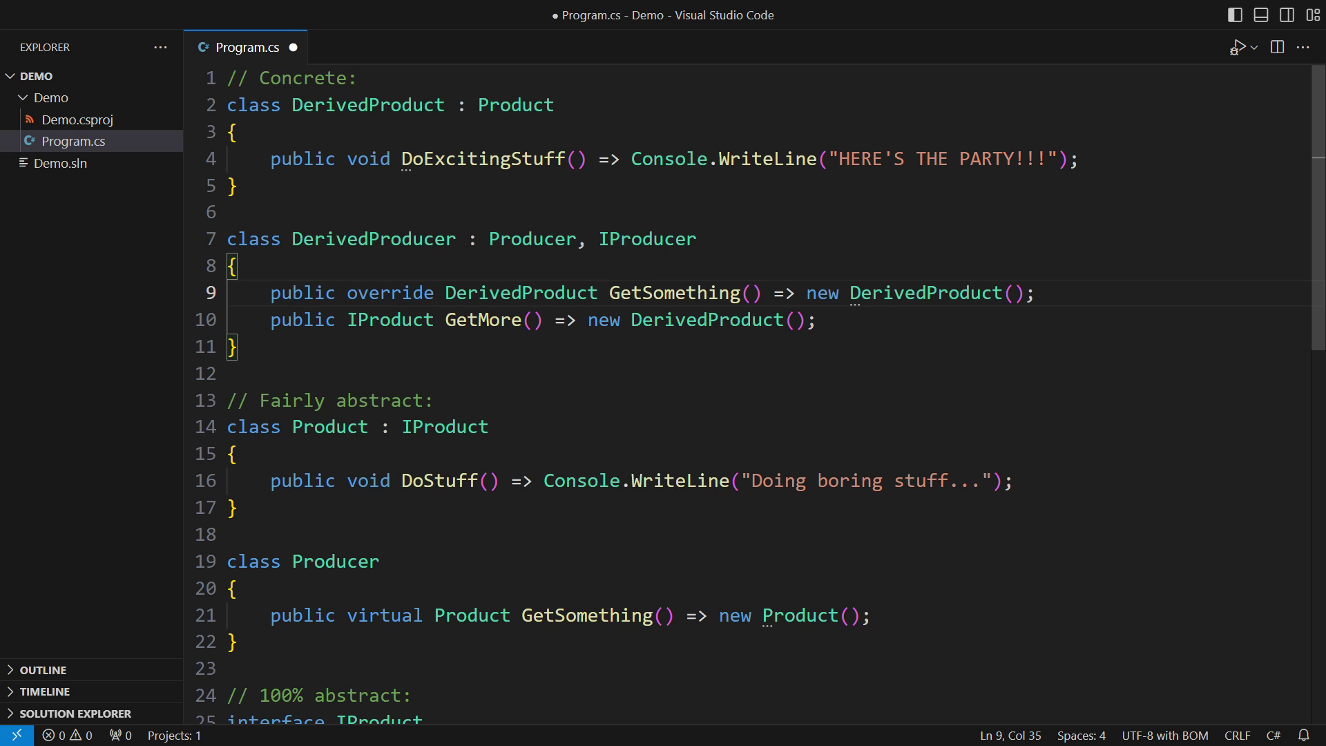
double_click(390, 320)
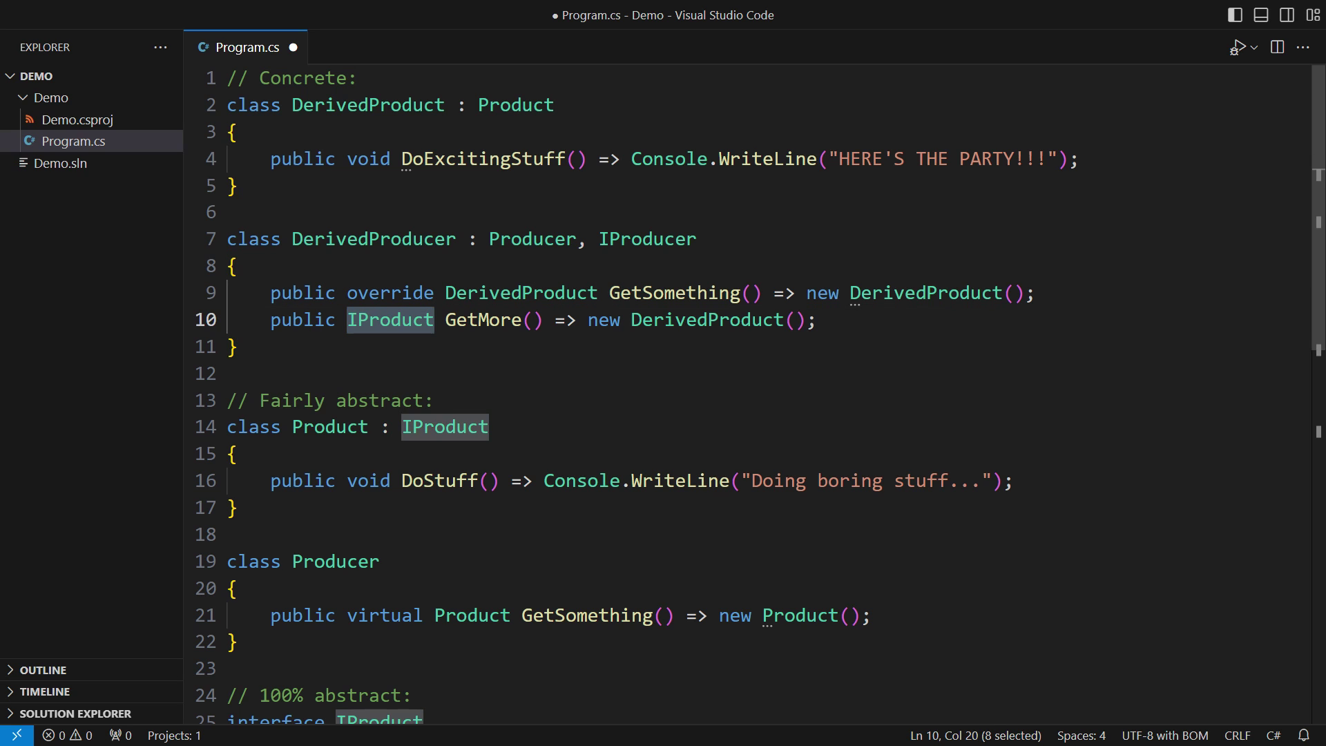
key("BackSpace")
type("DerivedProduct")
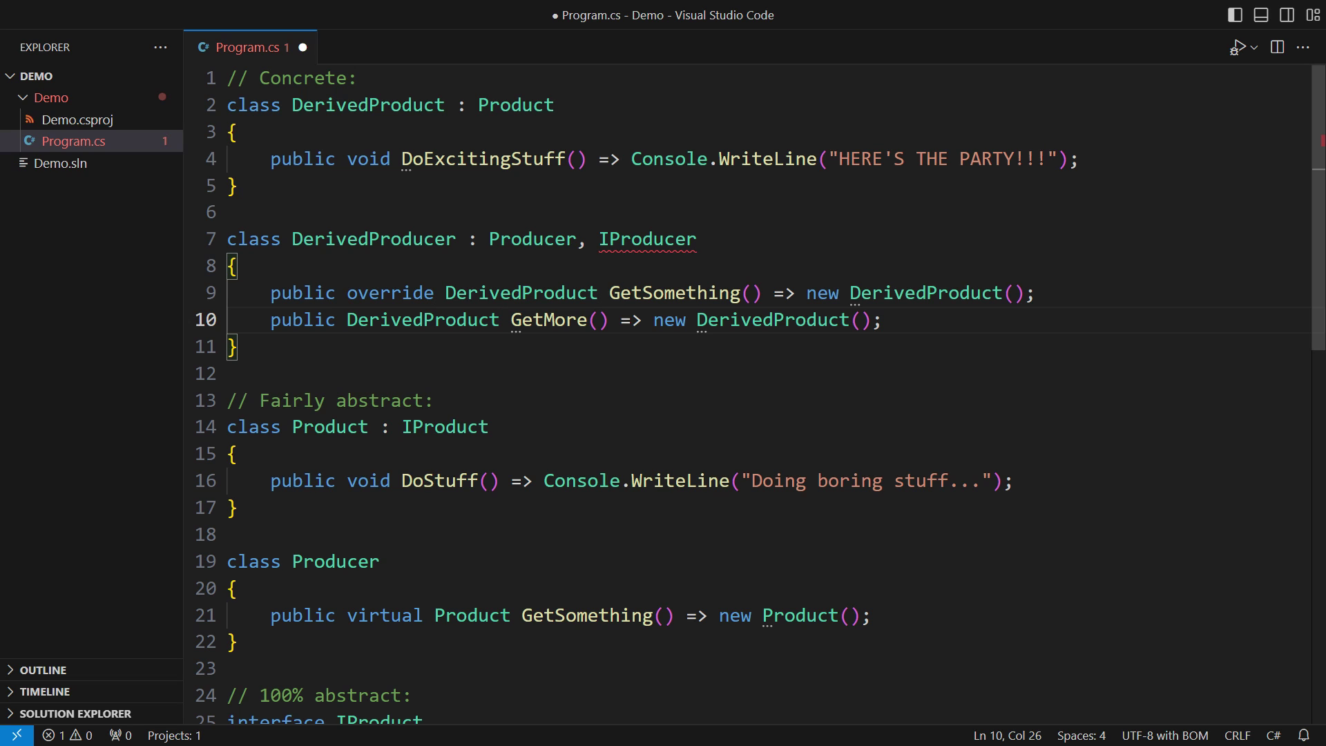
key("End")
key("Return")
type("IP")
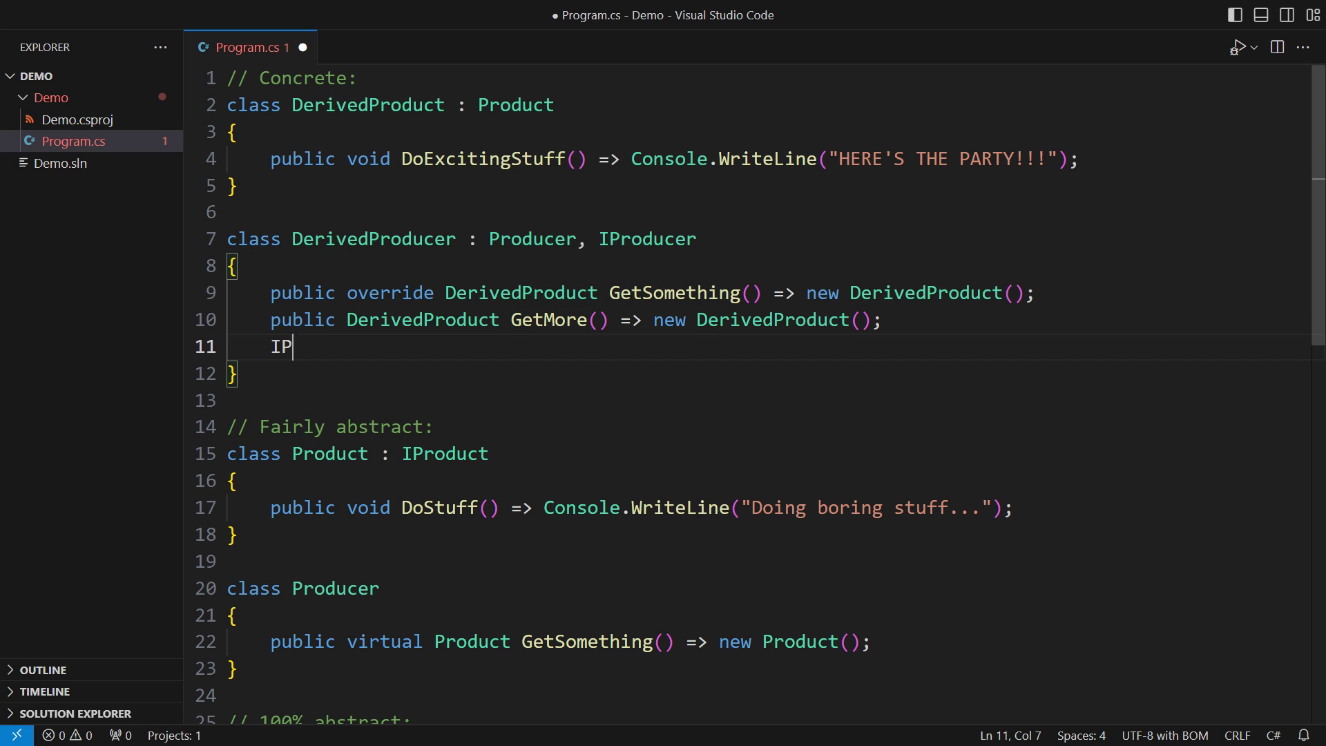
Add 'IProduct IProducer.GetMore() => this.GetMore();' in DerivedProducer and comment it out with //.
key("Tab")
type("IProducer.GetMore() => this.GetMore();")
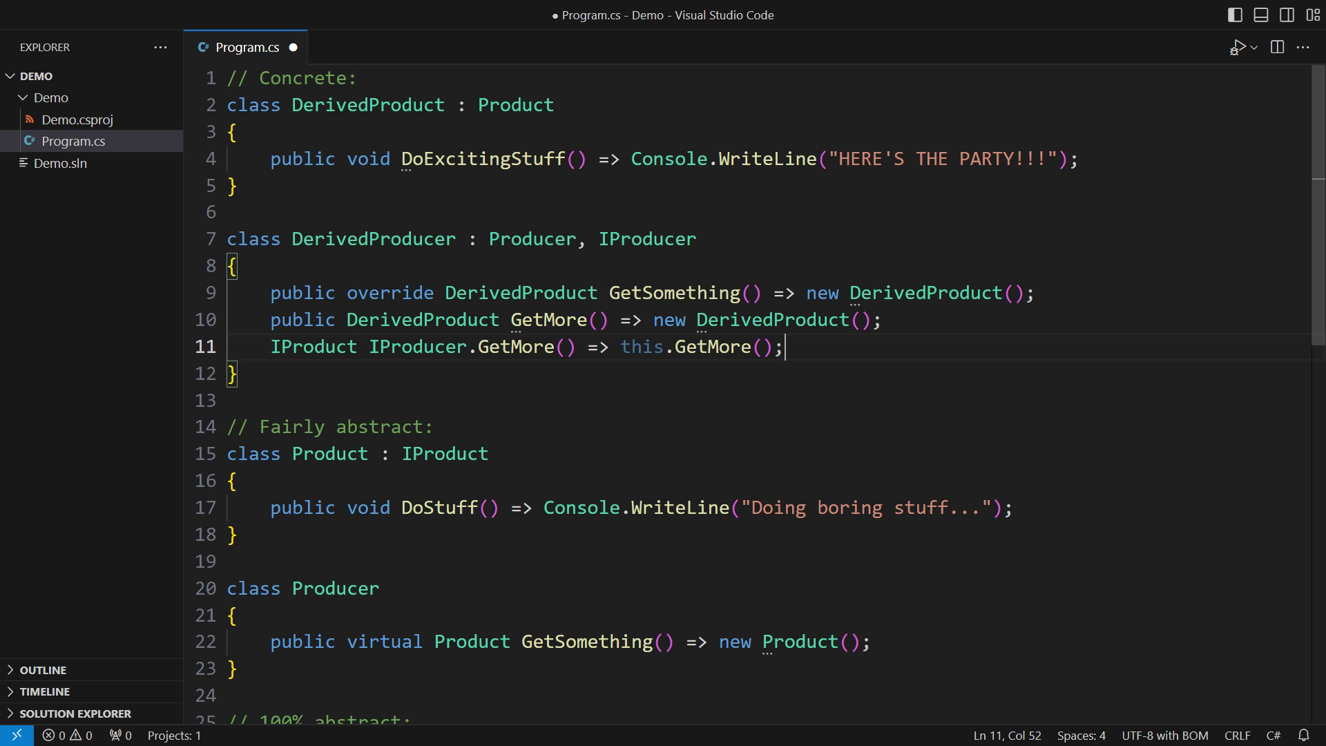
key("Home")
type("//")
scroll(754, 394, "down", 2)
left_click(226, 239)
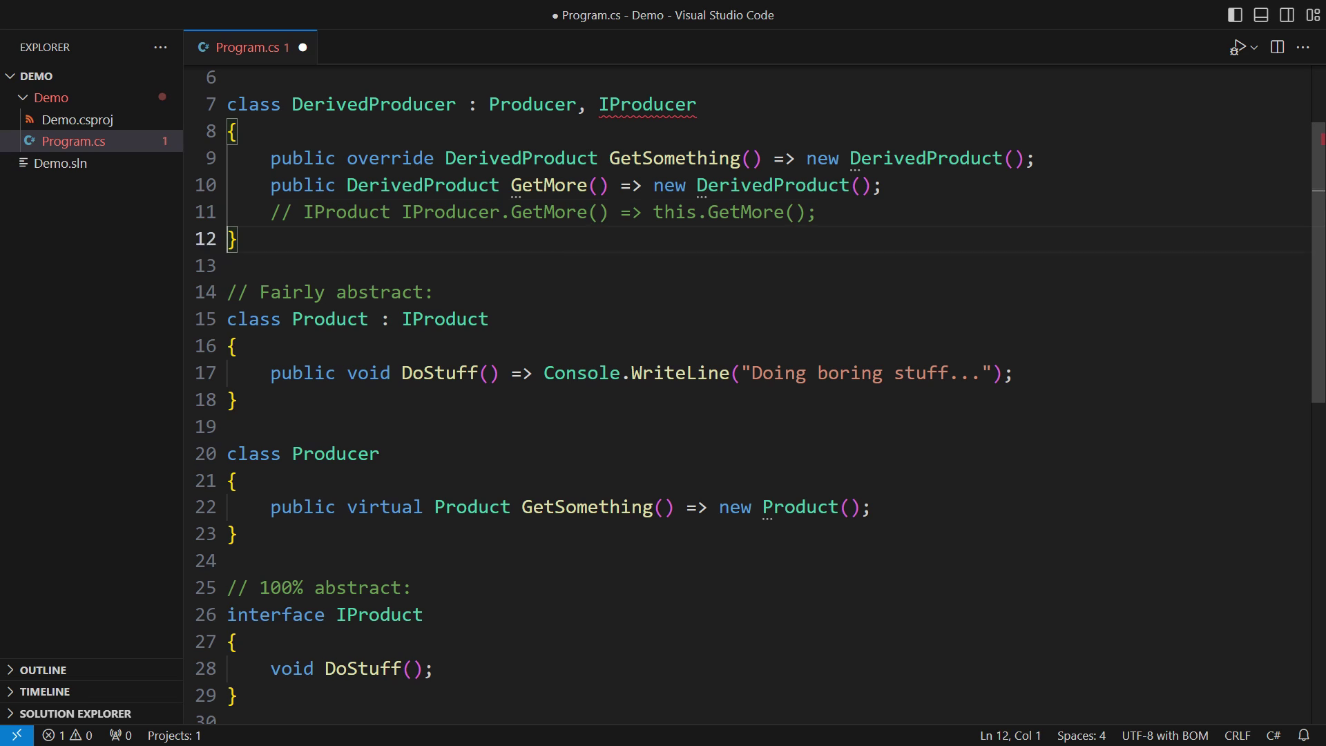
left_click(226, 452)
key("End")
type(": IProducer")
Add a public virtual GetMore() => new Product() method to Producer.
key("Down")
key("Down")
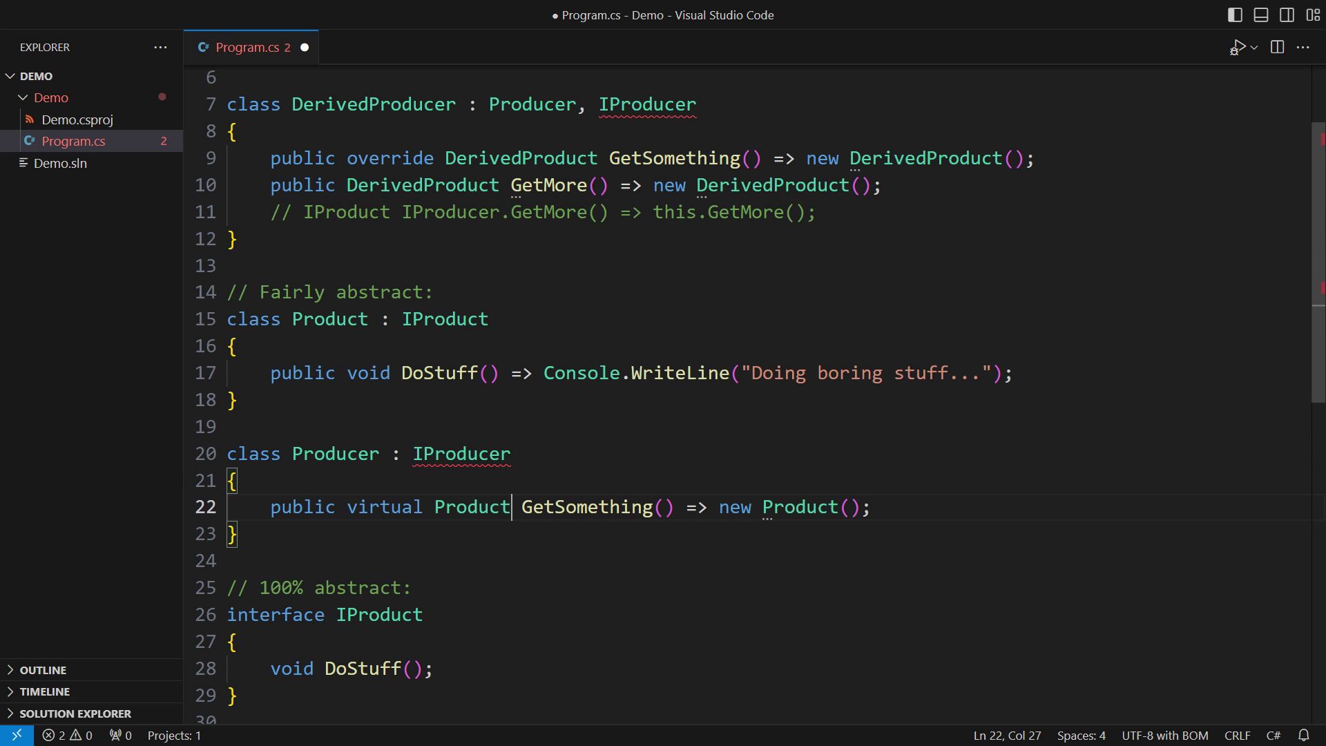
key("End")
key("Return")
type("public virtual IProduct GetMore() => new Prod")
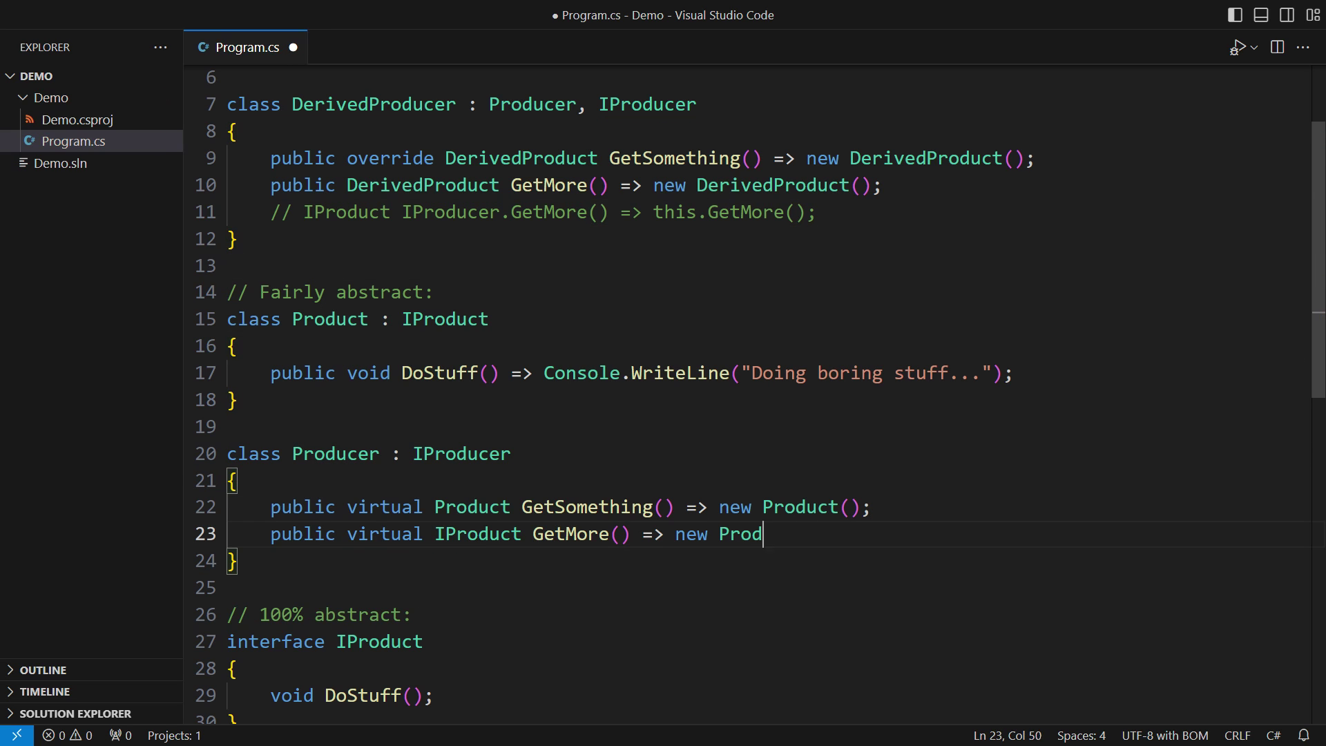
type("uct();")
key("Home")
key("Home")
Mark DerivedProducer's GetMore as override and make Producer's GetMore return Product.
key("Up")
key("Up")
key("Up")
key("ctrl+Right")
type("override")
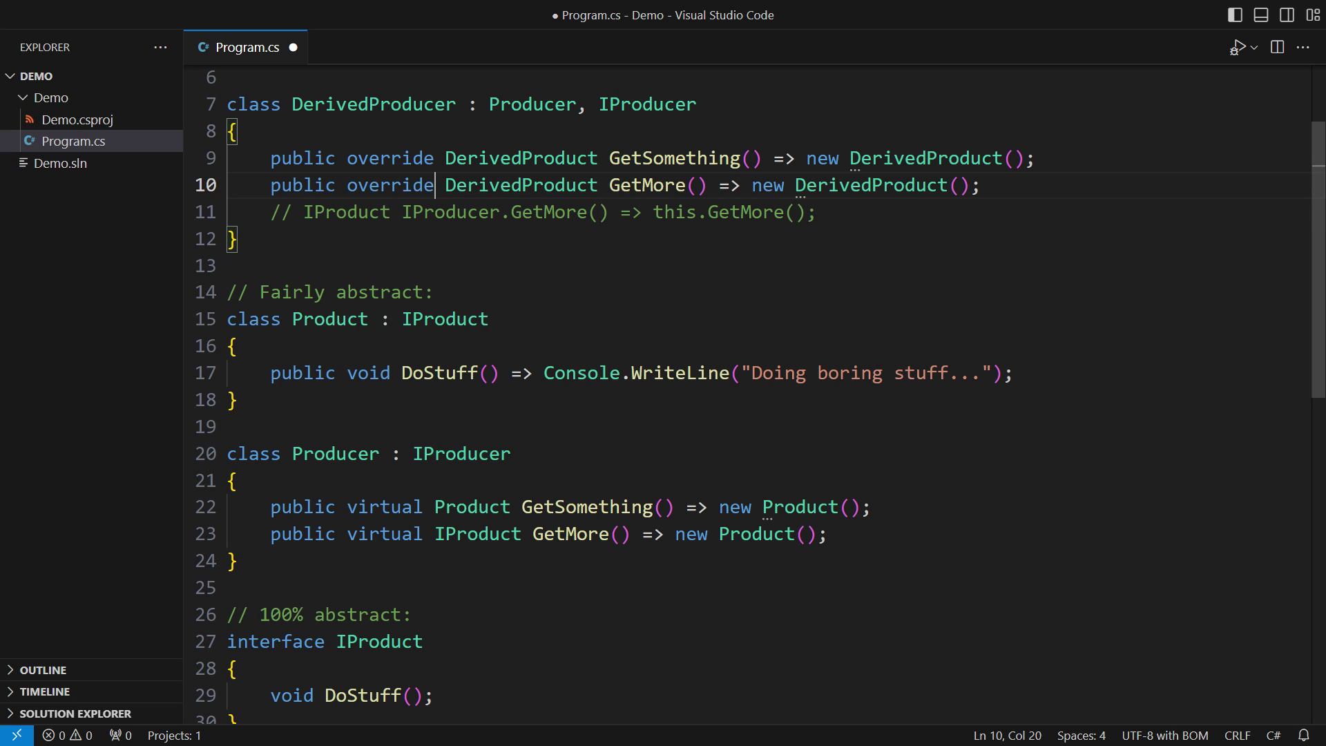
key("Down")
key("Down")
key("Down")
key("Down")
key("Down")
key("Down")
key("ctrl+shift+Right")
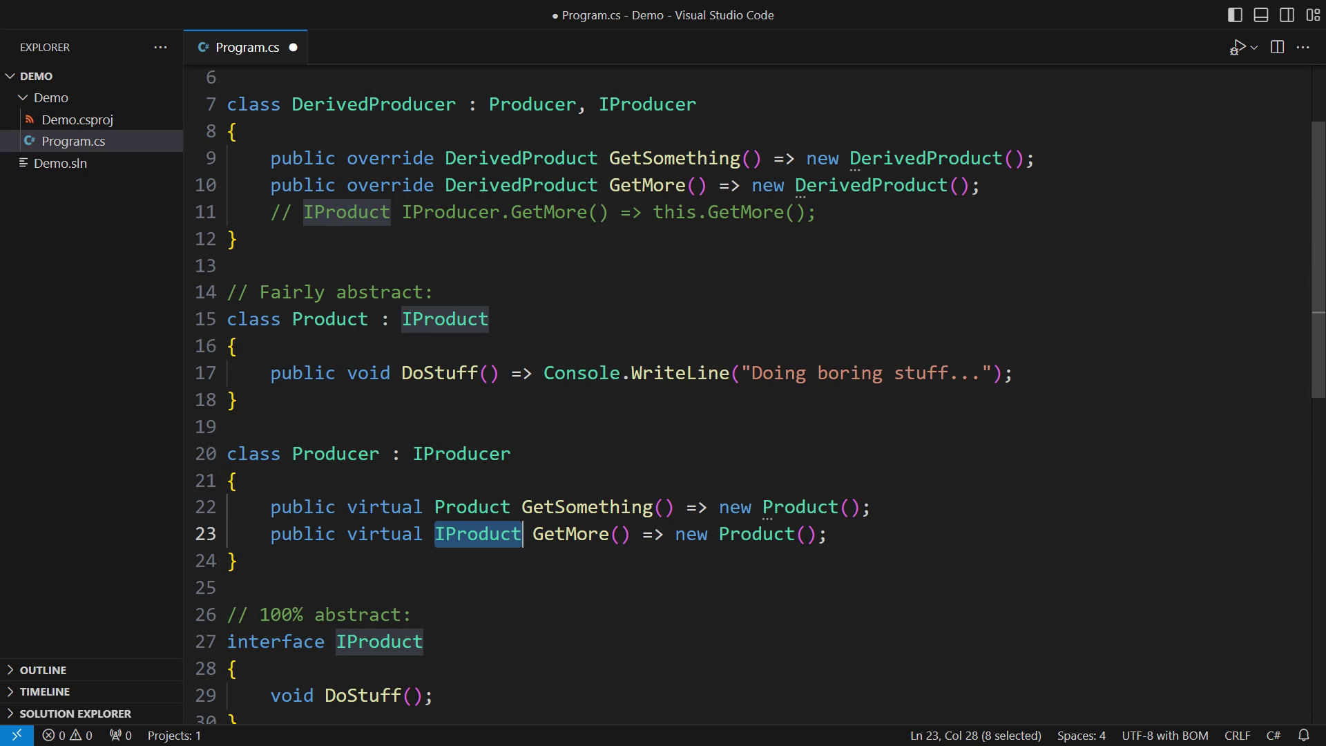
type("Product")
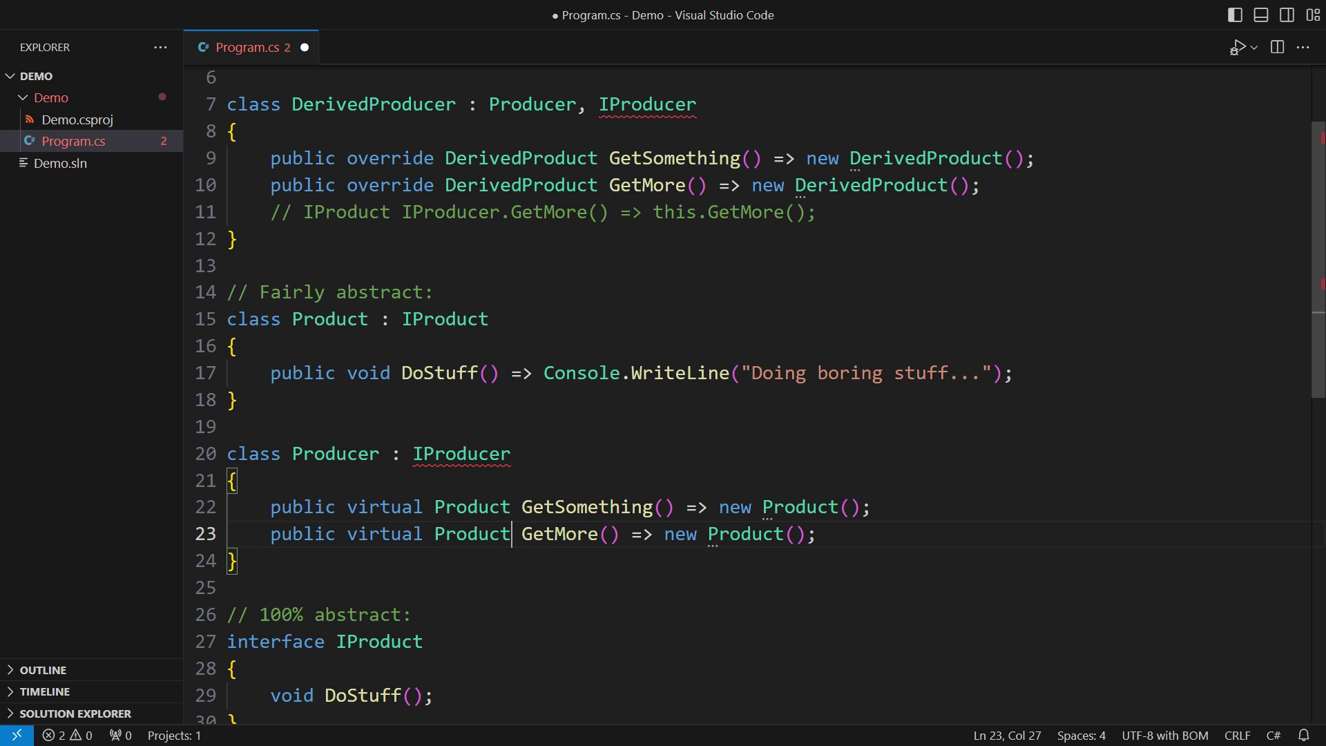
key("End")
key("Return")
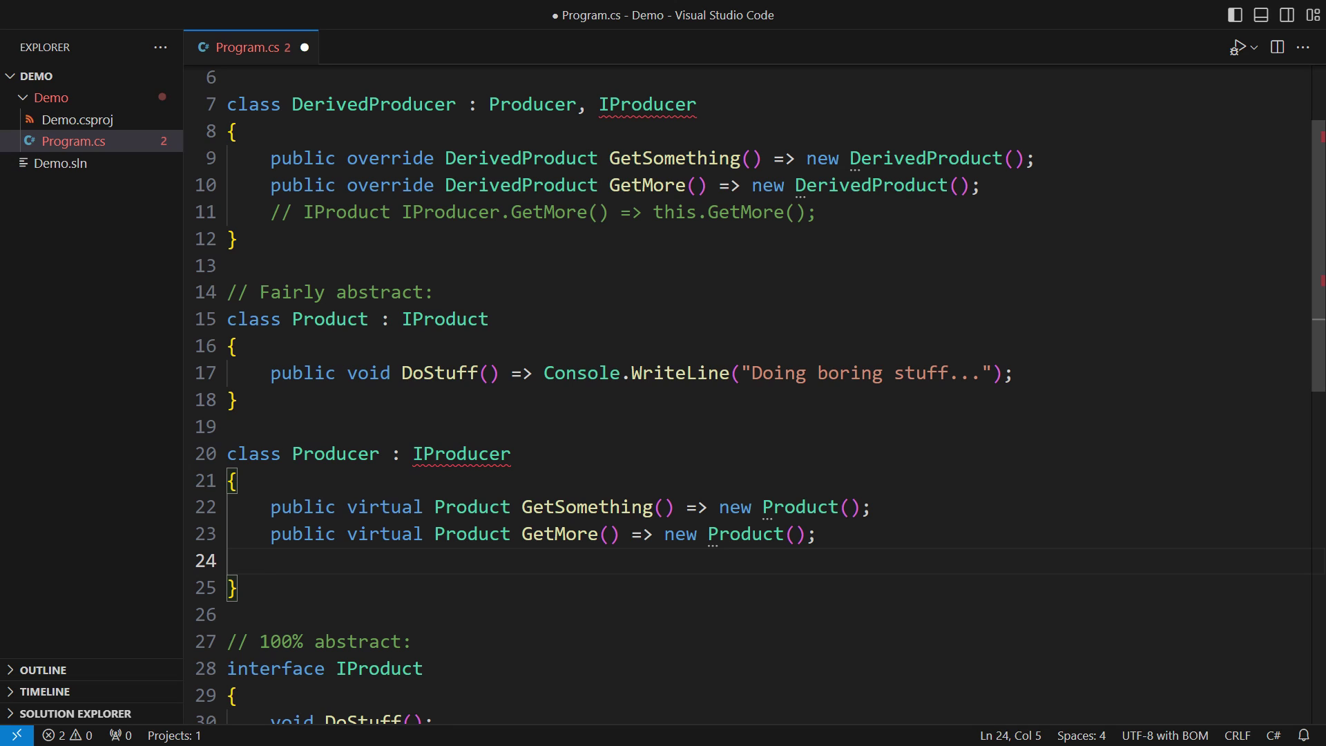
type("IProduct IProducer.GetMore() => this.GetMore()")
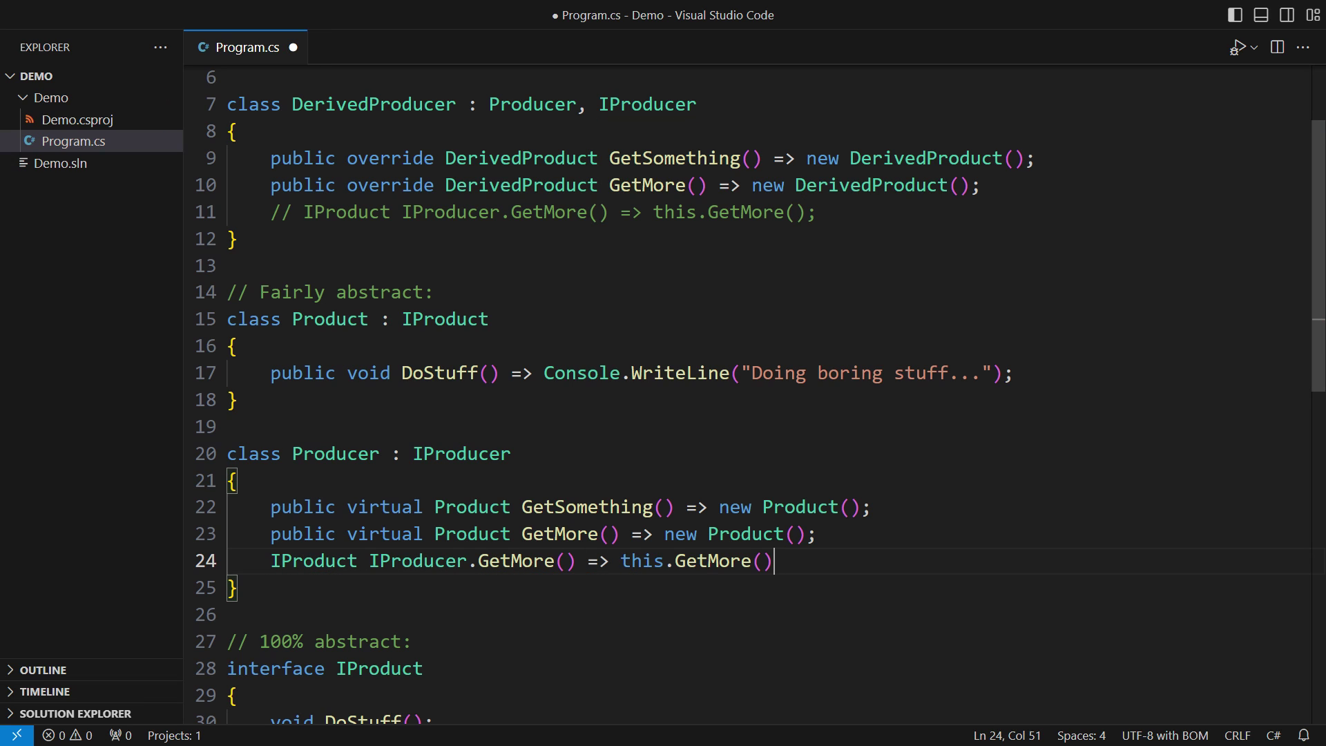
type(";")
Write 'IProduct IProducer.GetMore() => this.GetMore();' inside the Producer class.
key("Up")
key("Up")
key("Up")
key("Home")
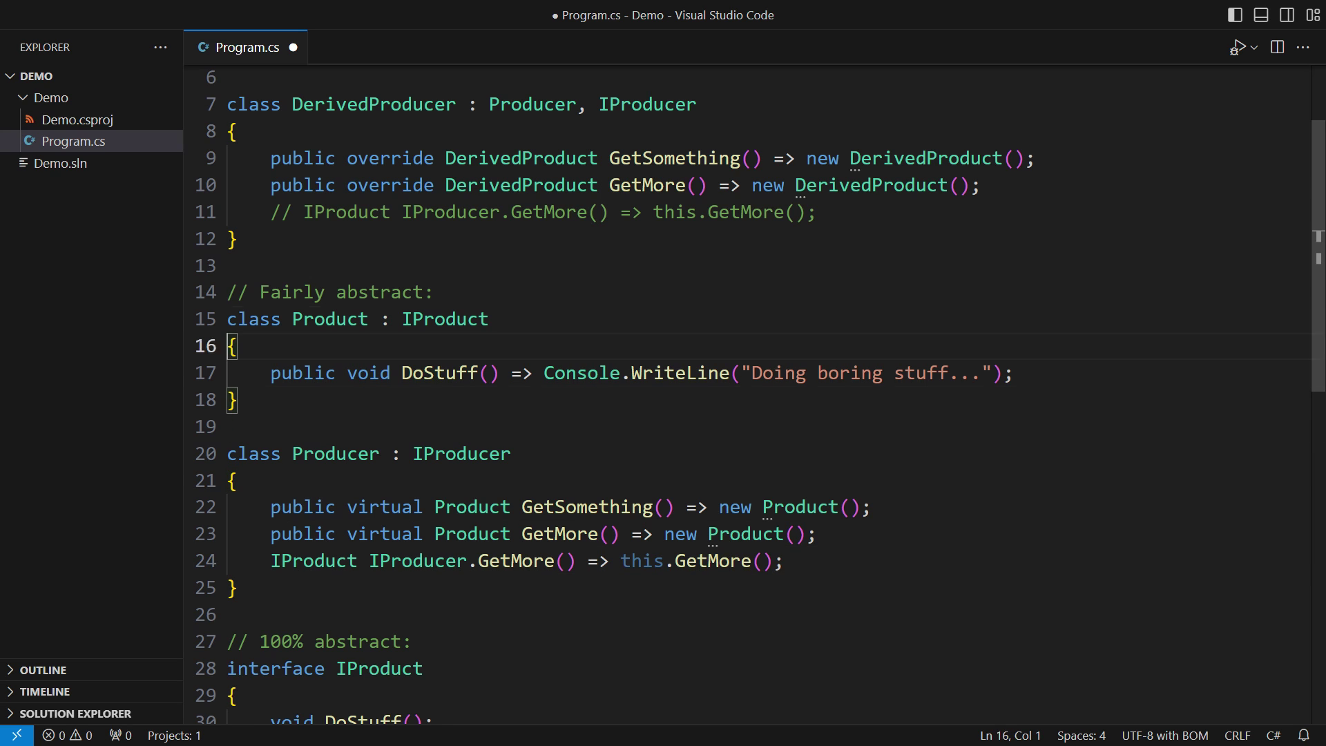
Insert ConsumerA(IProducer), ConsumerB(Producer) and ConsumerC(DerivedProducer) classes with private Producer properties.
key("Up")
key("Up")
key("Up")
key("Up")
key("Up")
key("Up")
key("Return")
key("Return")
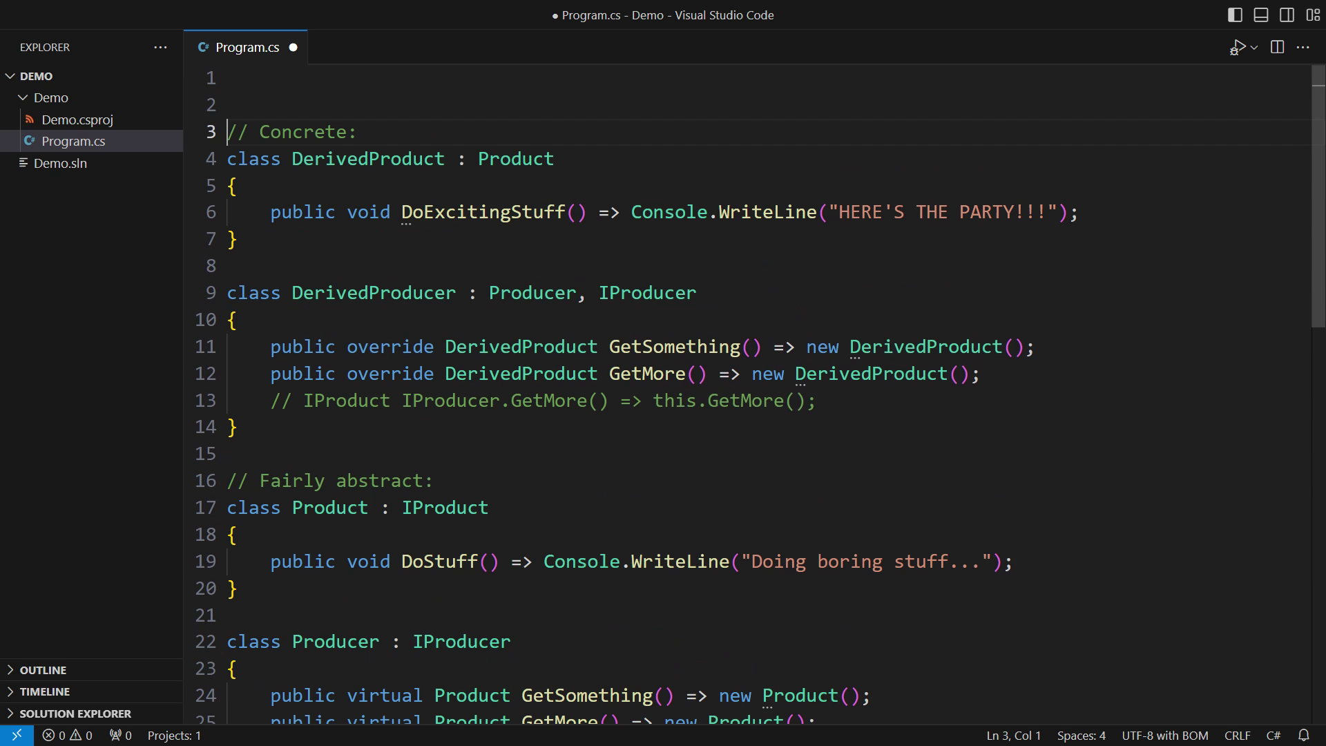
key("Up")
key("Up")
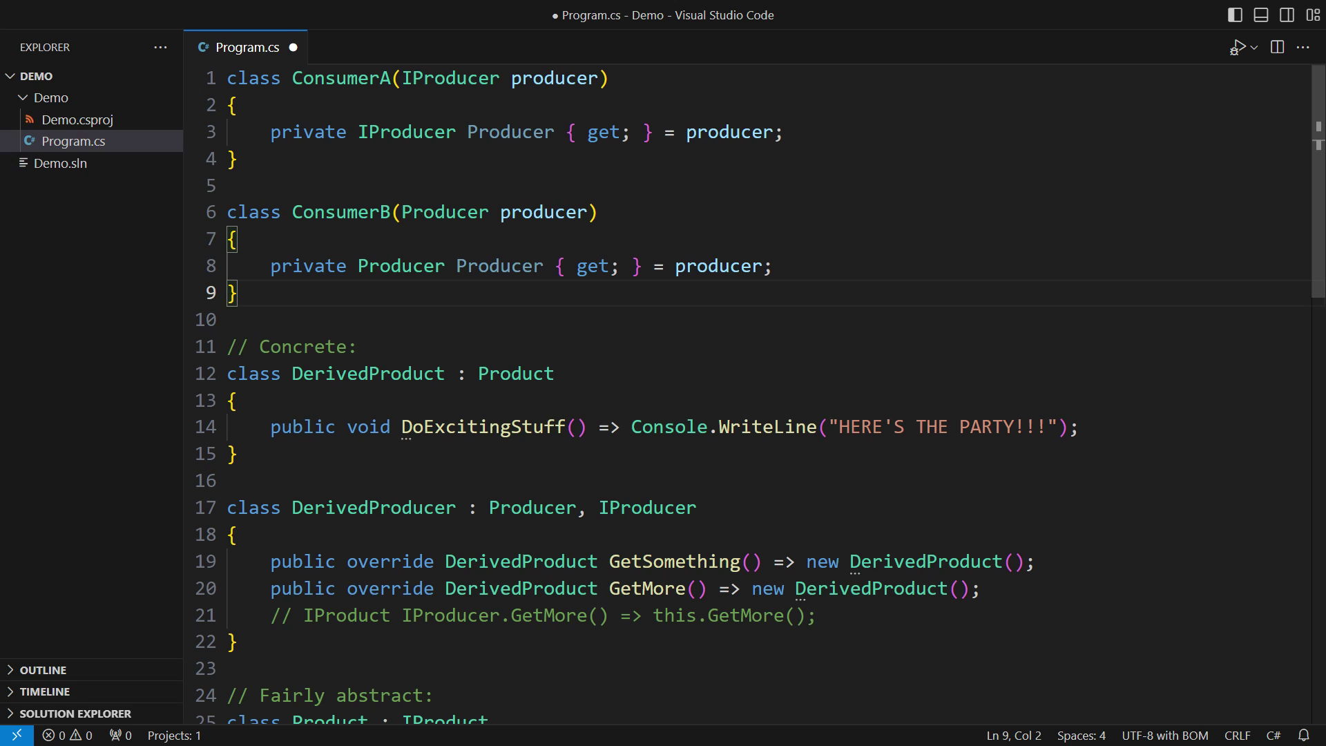
type("class ConsumerC(DerivedProducer producer) {     private DerivedProducer Producer { get; } = producer; }")
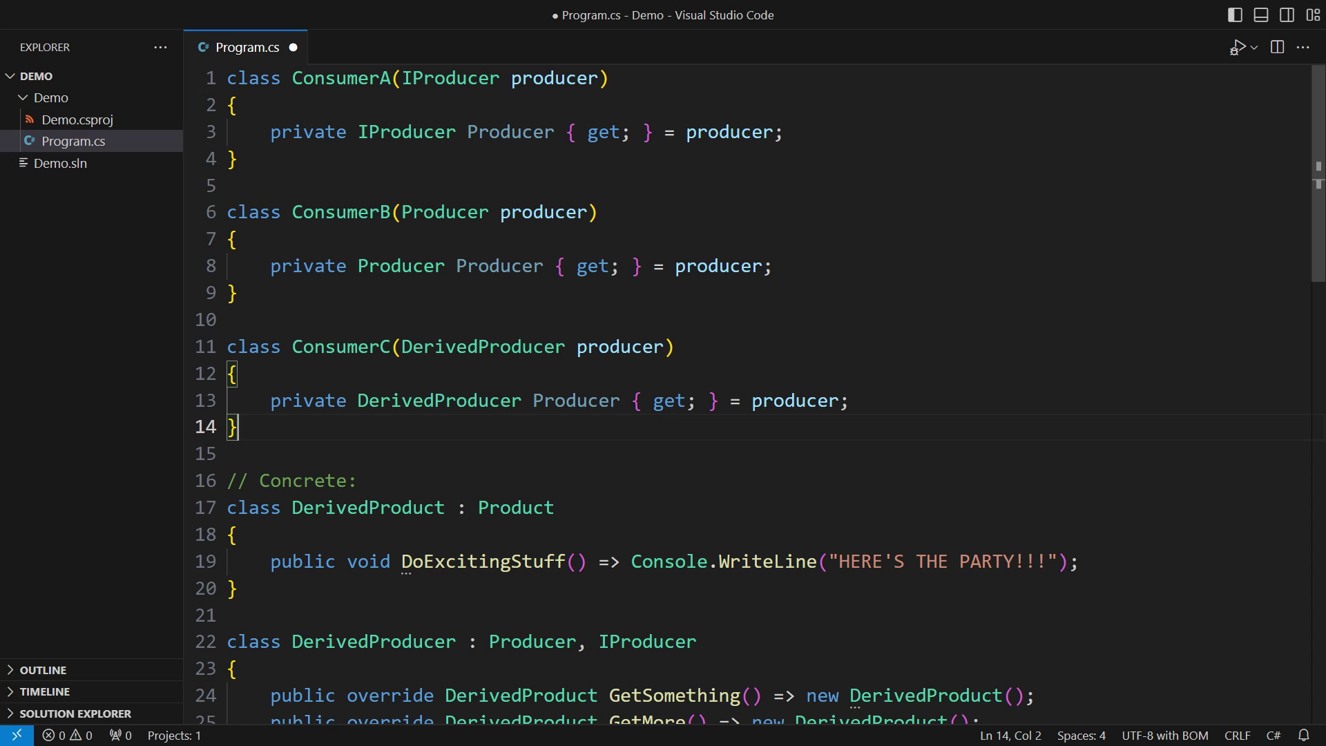
Add a DoStuff method to ConsumerA that calls DoStuff on Producer.GetMore()'s result.
key("Left")
key("Up")
key("Up")
key("Up")
key("Up")
key("Up")
key("Up")
key("End")
key("Return")
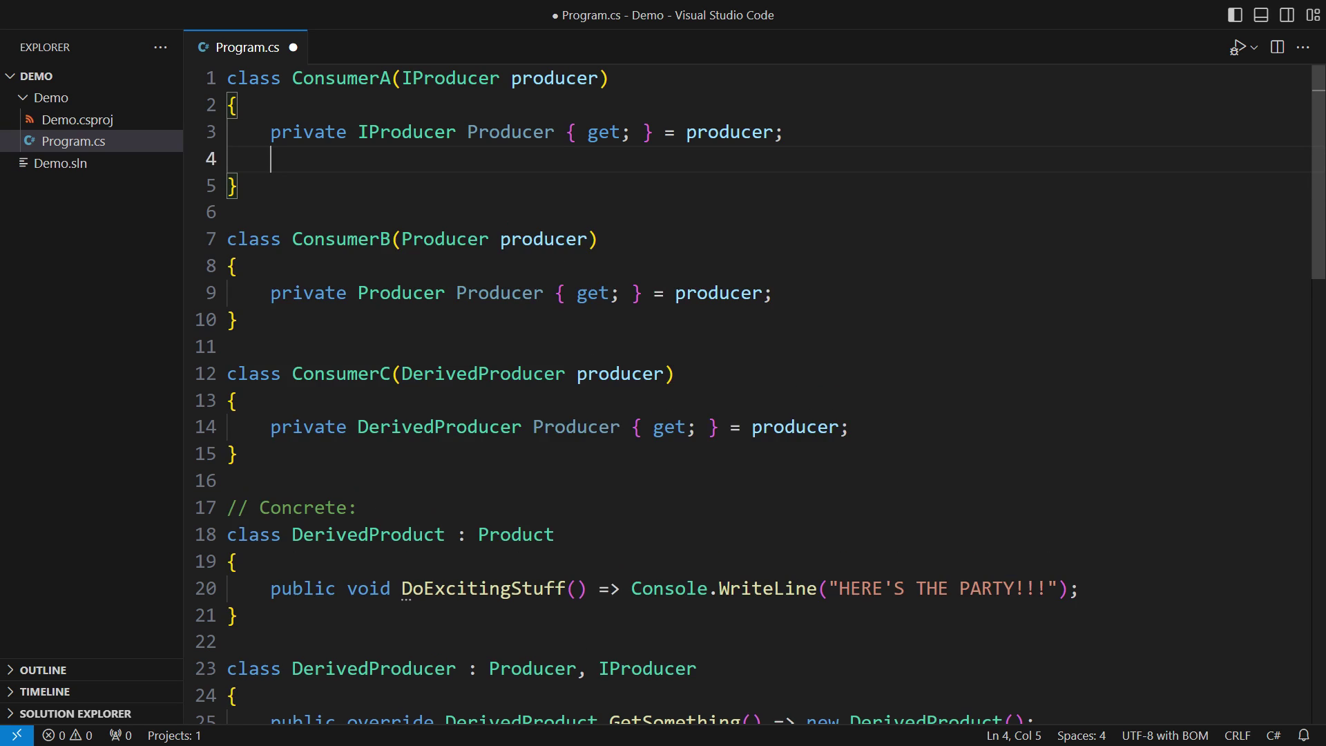
key("Return")
type("public void DoStuff(")
key("Return")
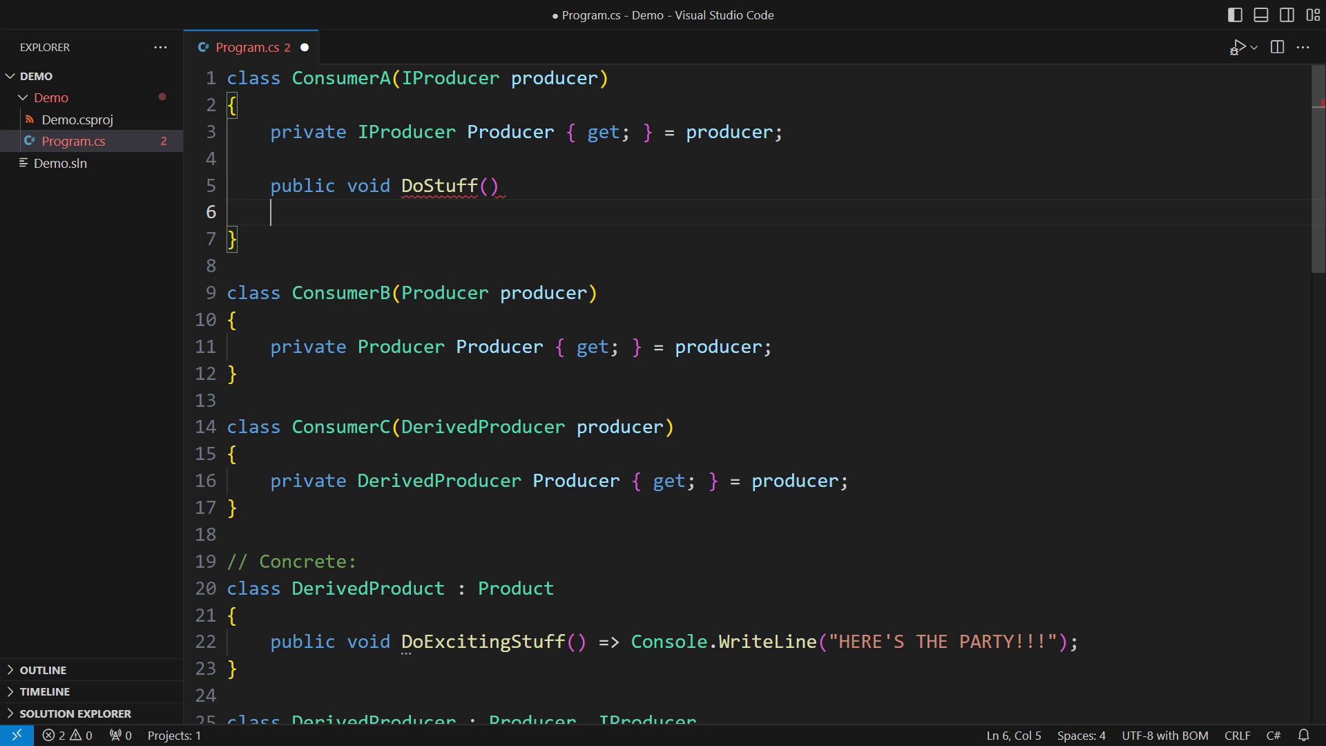
type("{")
key("Return")
type("IP")
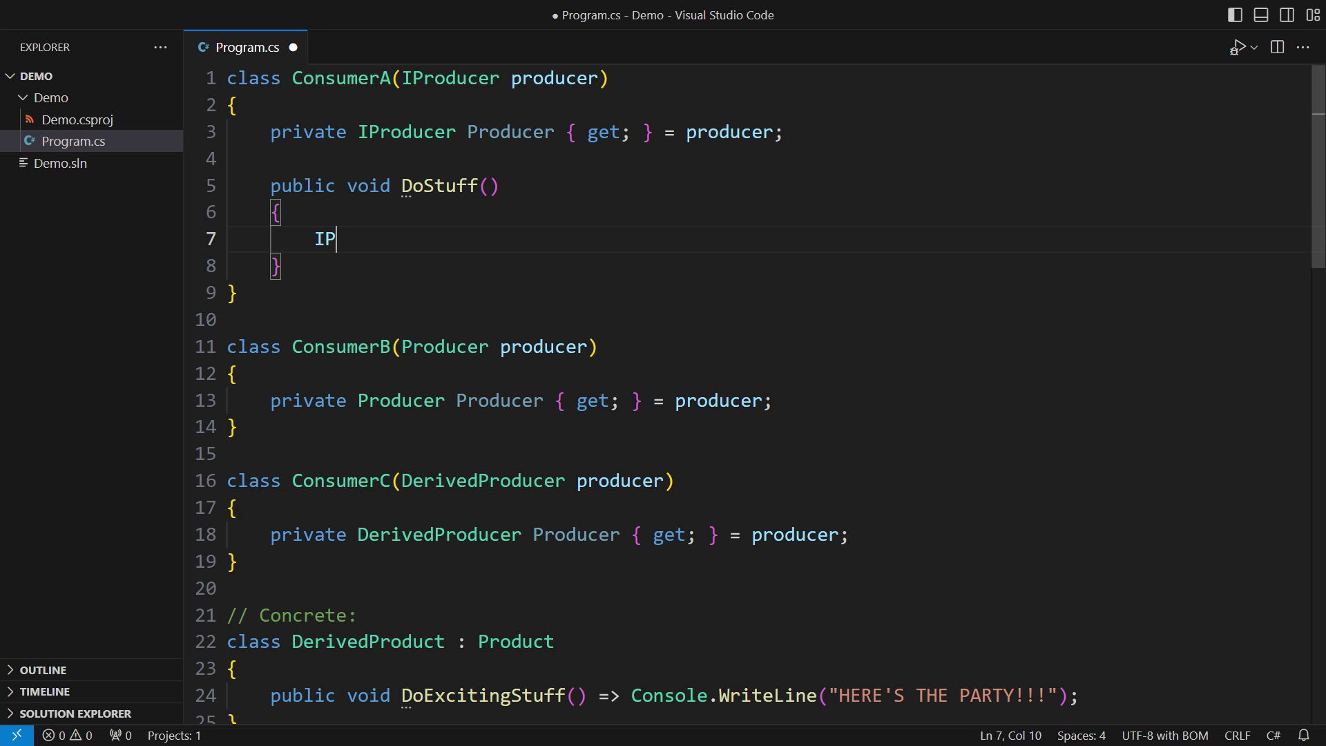
type("roduct product = Producer.GetMore();")
key("Return")
type("pro")
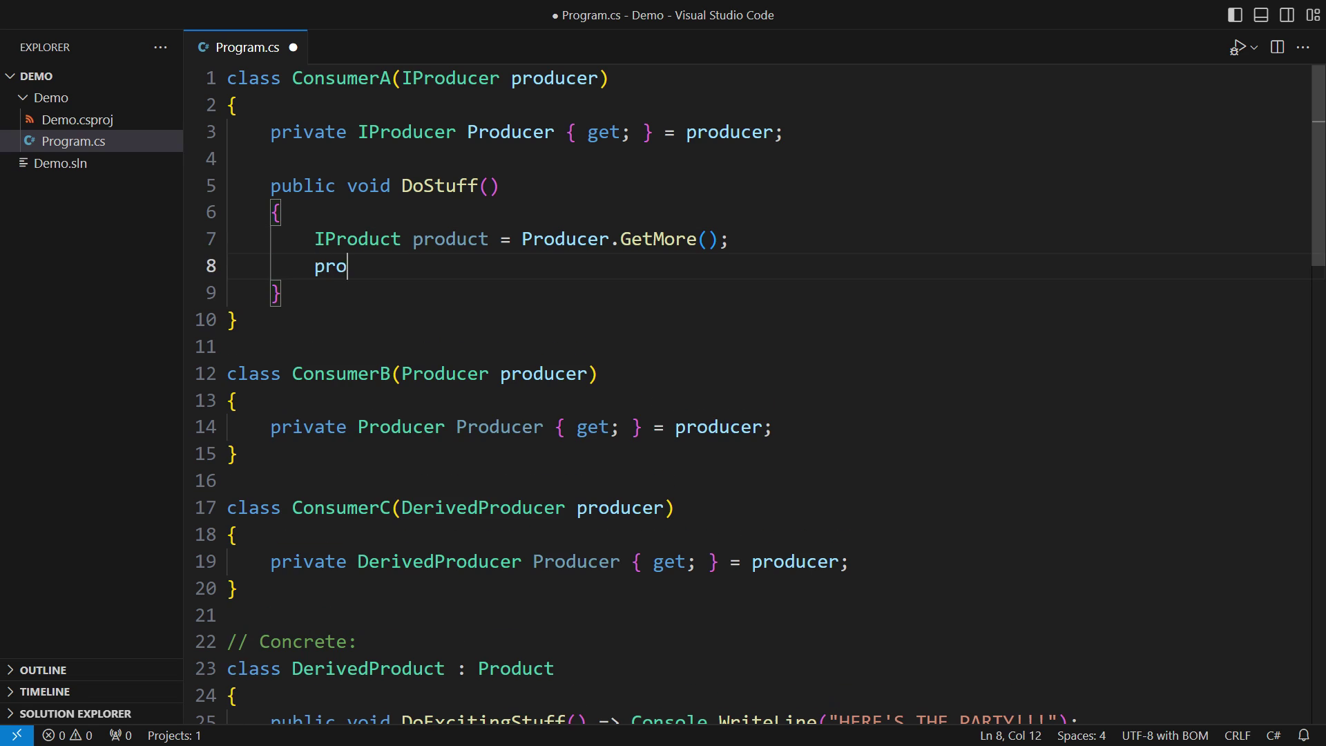
type("duct.DoStuff();")
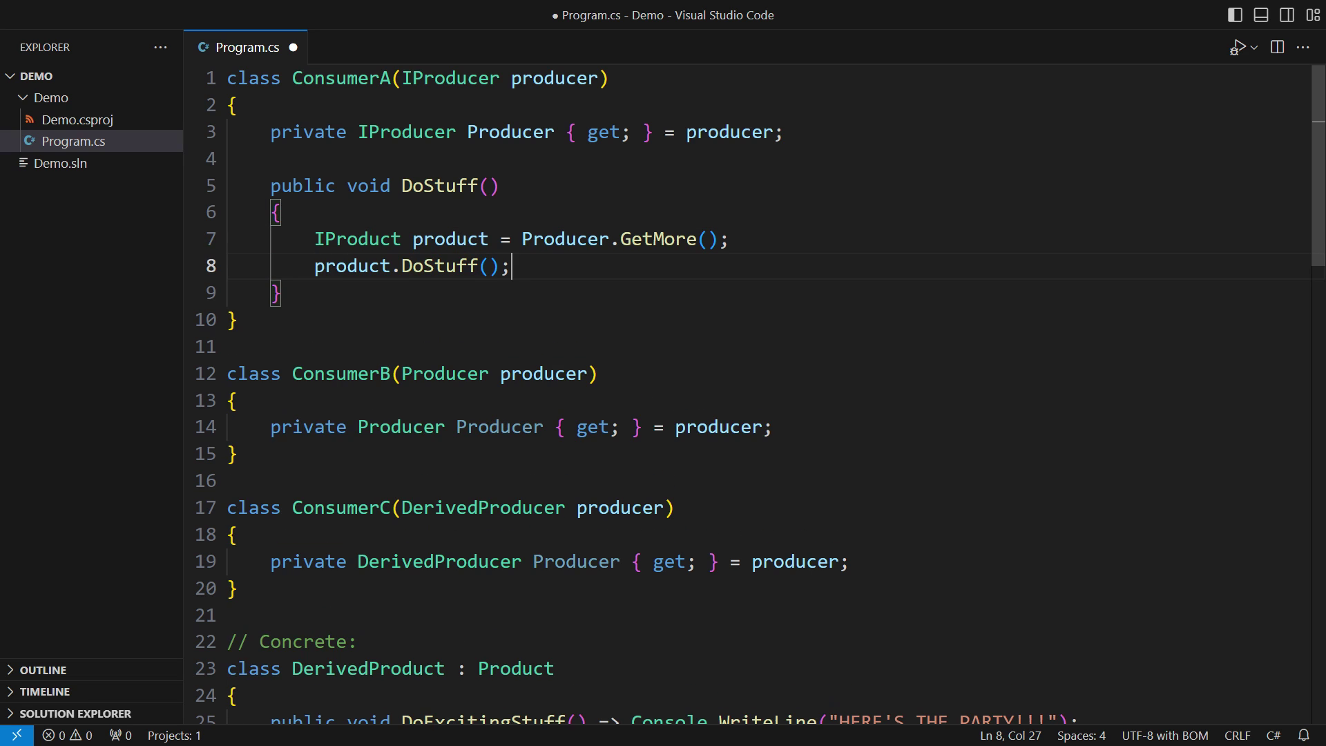
Add a DoStuff method to ConsumerB that calls DoStuff on Producer.GetSomething()'s result.
key("Down")
key("Down")
key("Down")
key("Home")
key("Home")
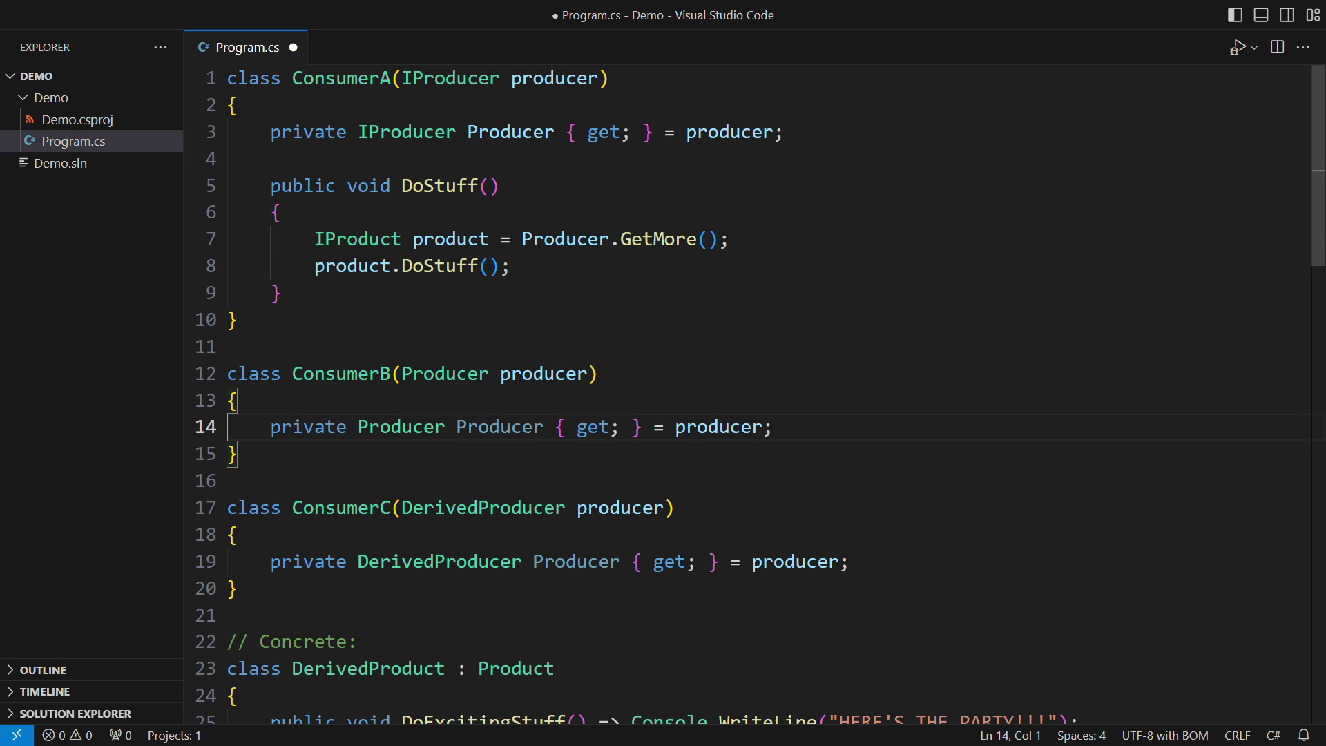
key("End")
key("Return")
key("Return")
key("Tab")
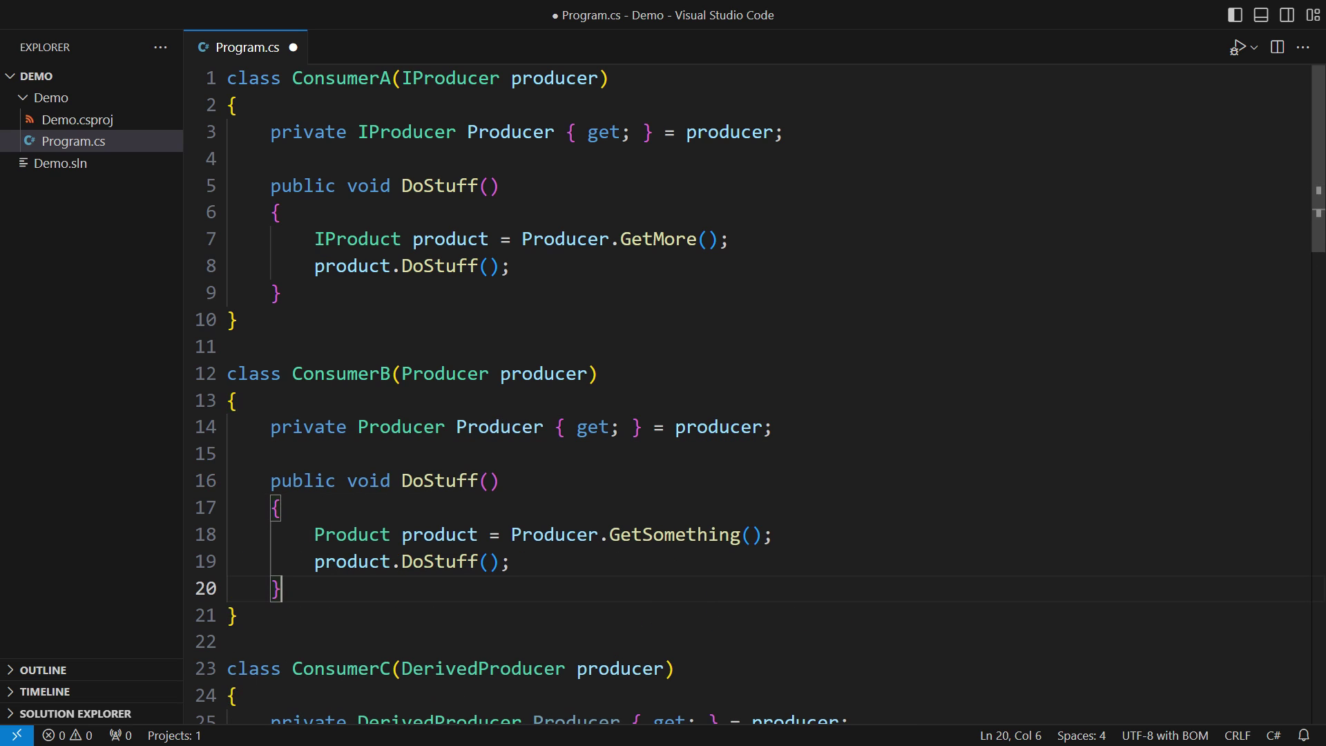
scroll(760, 396, "down", 3)
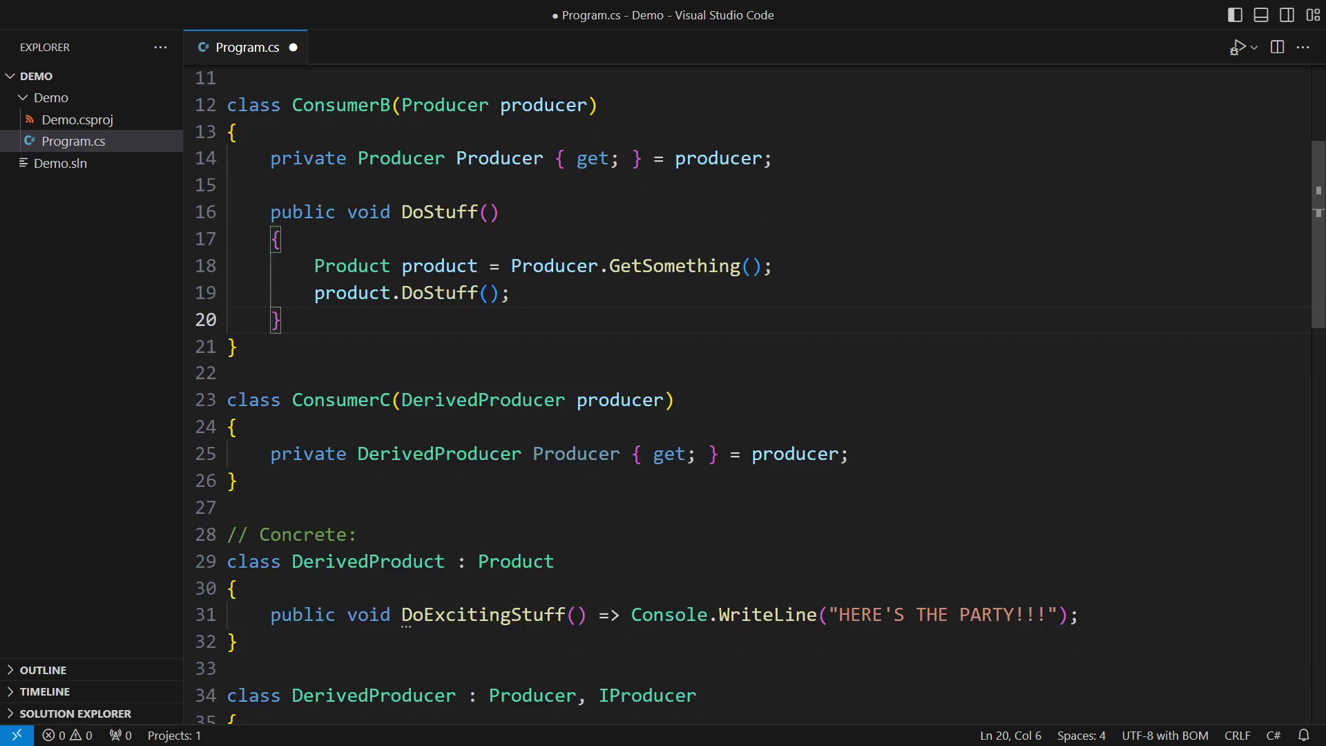
scroll(761, 397, "down", 2)
key("Down")
key("Down")
key("Down")
key("Down")
key("Down")
Start ConsumerC's DoStuff with 'DerivedProduct product = Producer.GetMore();' and product.DoStuff().
key("End")
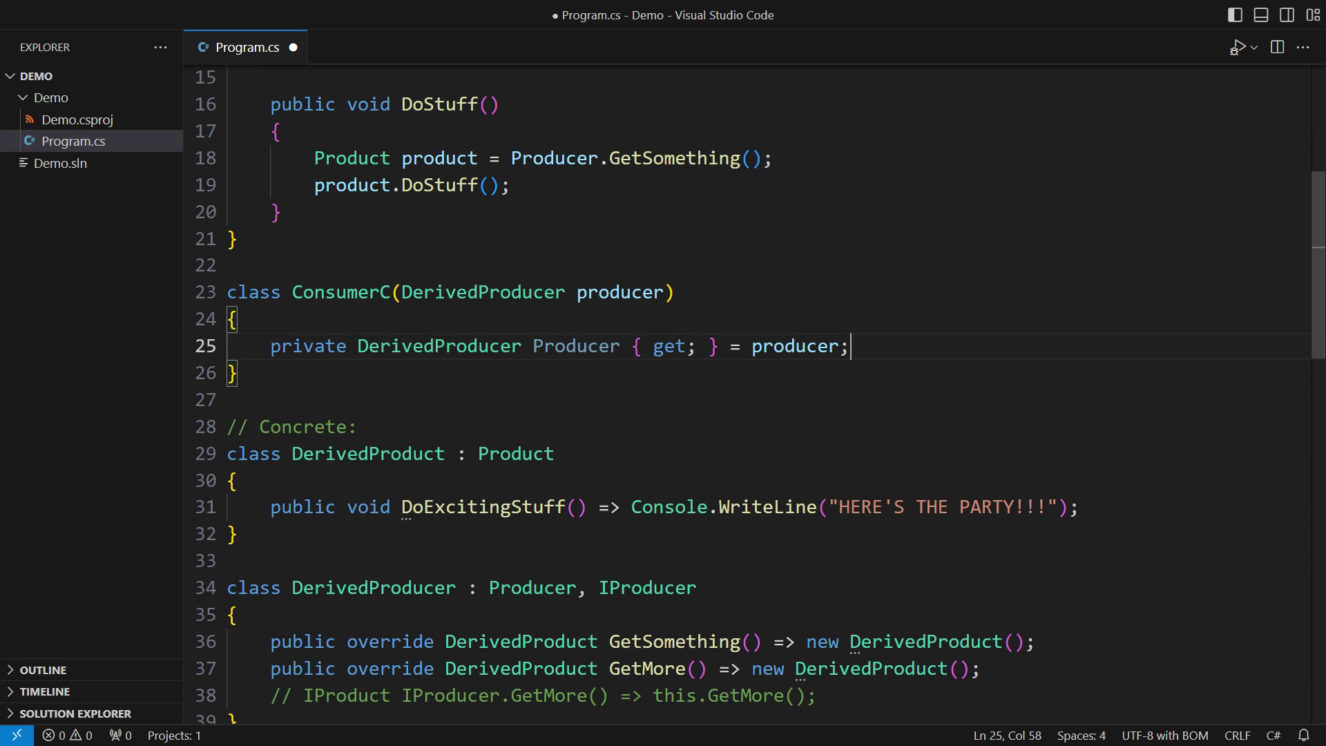
key("Return")
key("Return")
type("public void DoStuff(")
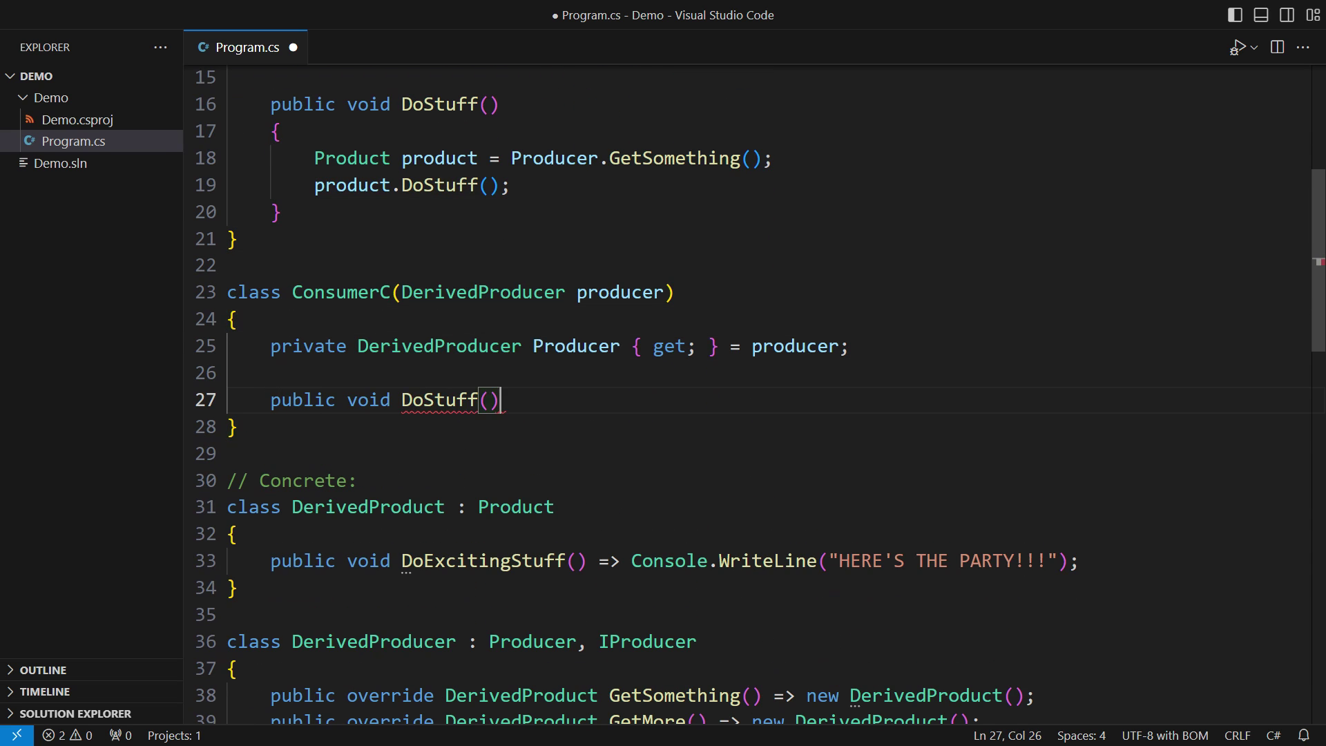
key("Return")
type("{")
key("Return")
type("DerivedProduct produ")
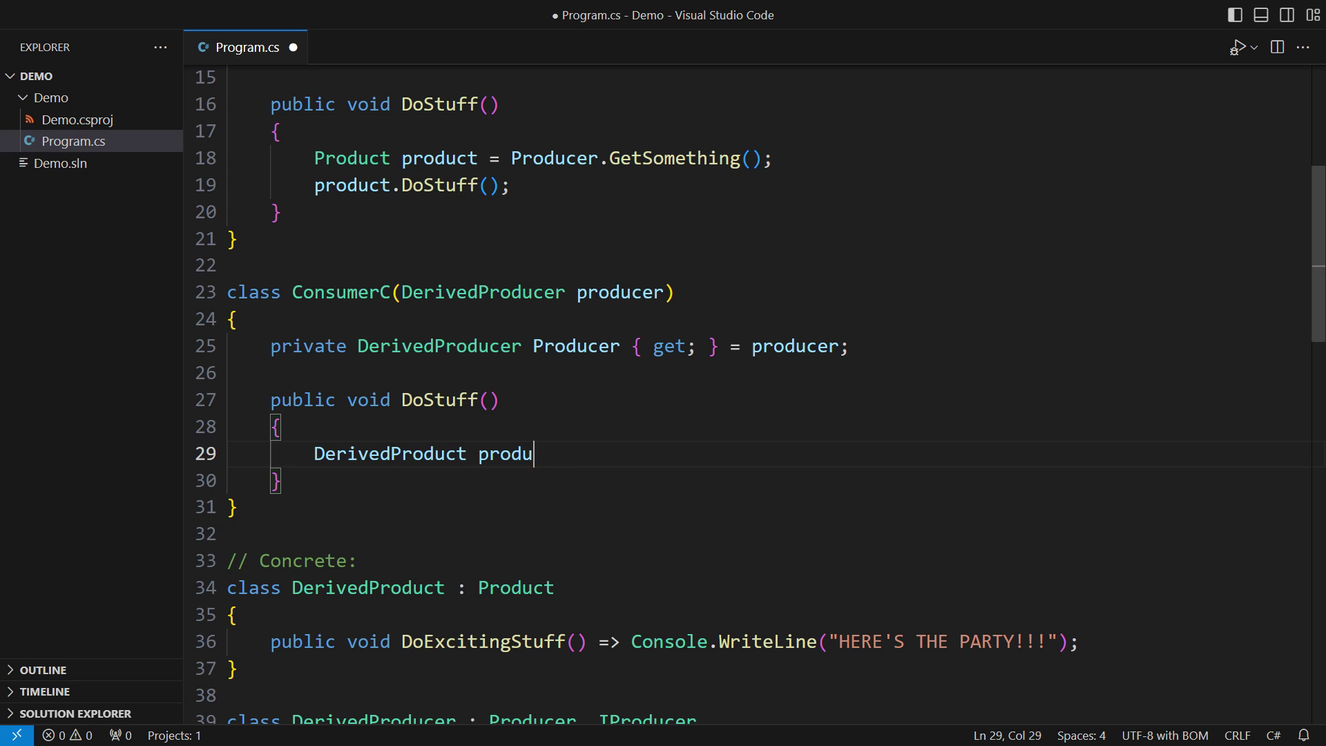
type("ct = Producer.GetMore();")
key("Return")
type("product.DoStuff();")
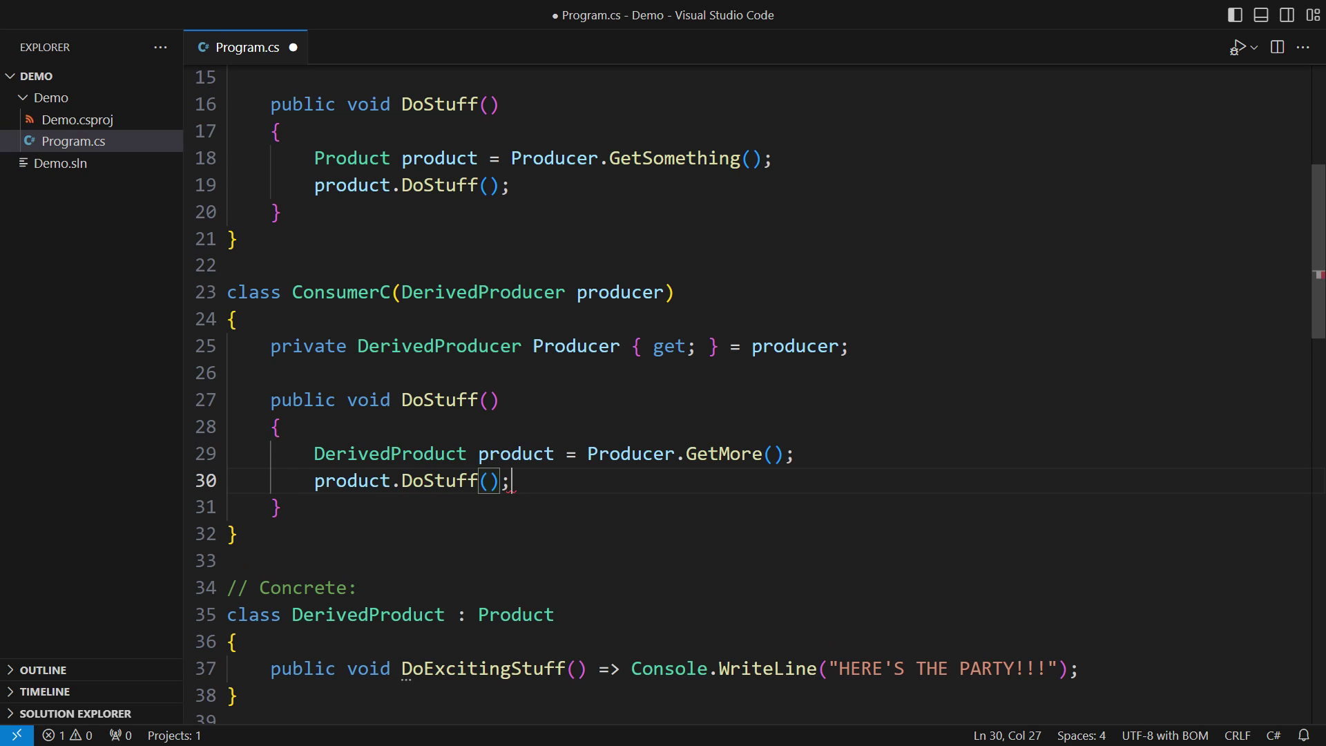
Insert product.DoExcitingStuff() above product.DoStuff() and save Program.cs.
key("Up")
key("End")
key("Return")
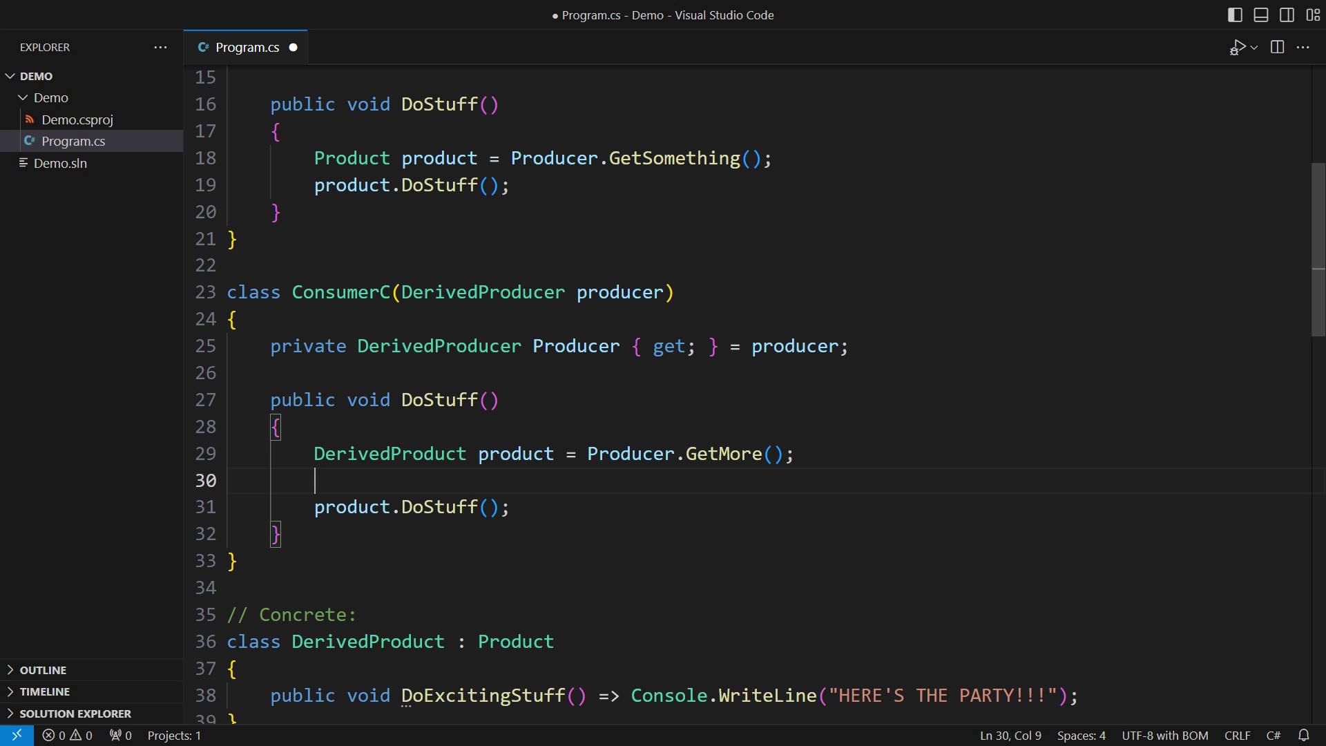
type("product.DoExcitingStuff();")
key("ctrl+s")
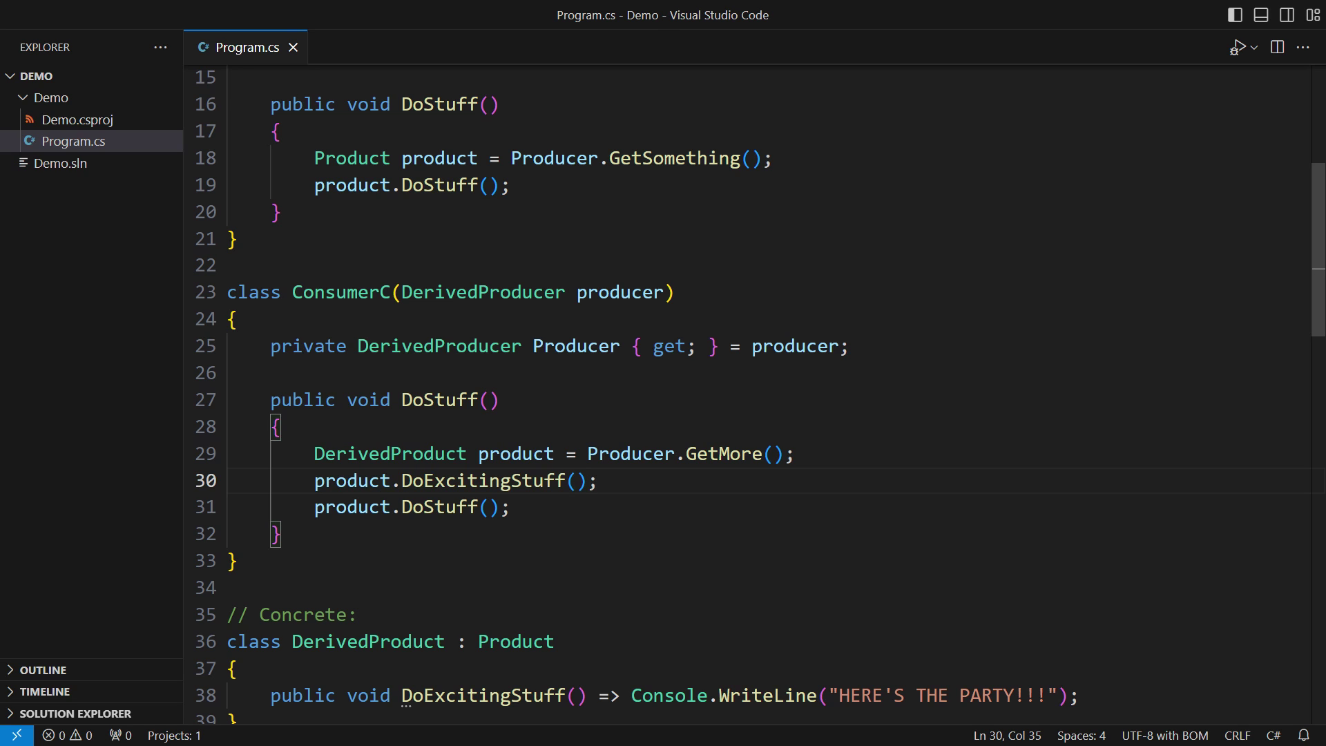